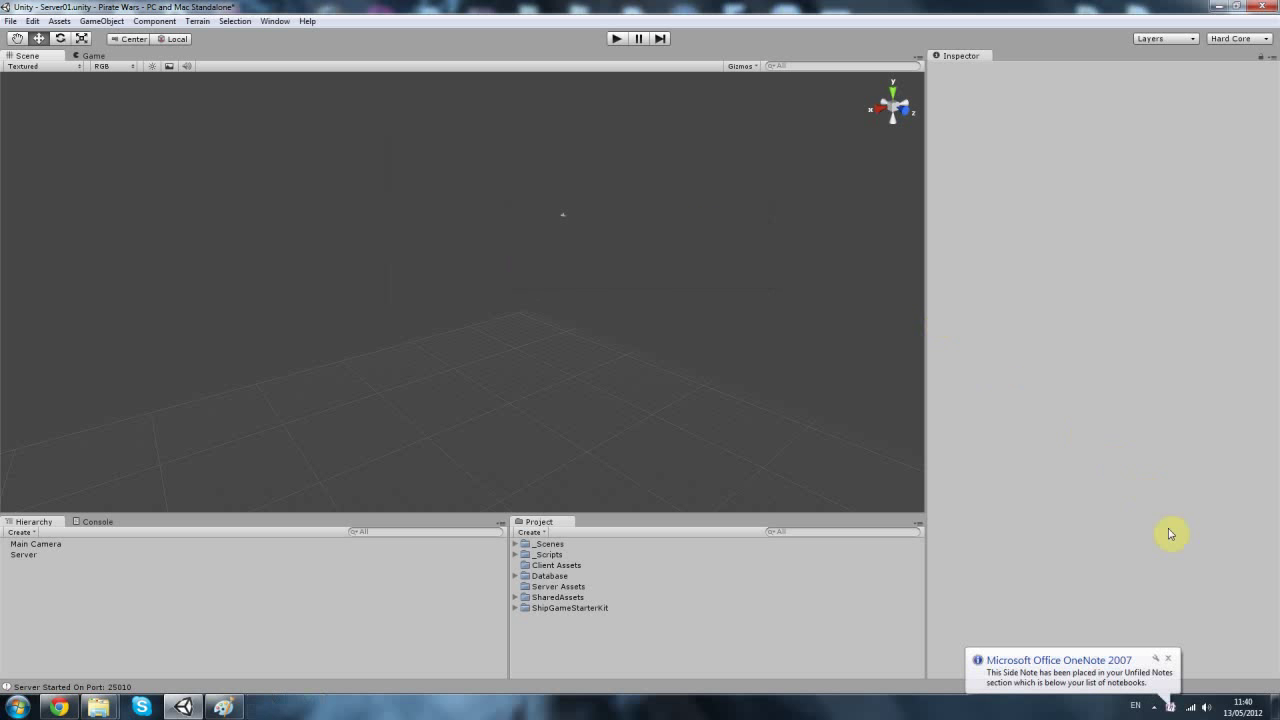
{"action": "left_click", "coordinate": [1167, 662]}
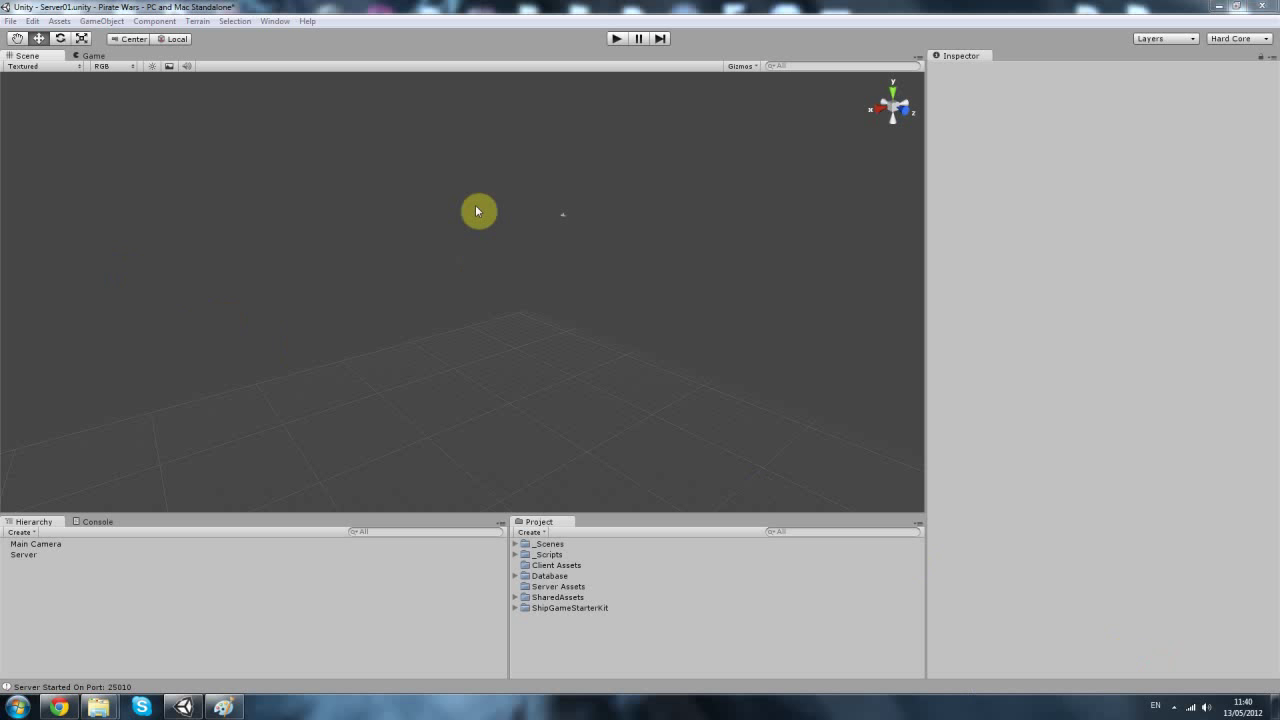
{"action": "left_click", "coordinate": [563, 214]}
{"action": "left_click", "coordinate": [614, 282]}
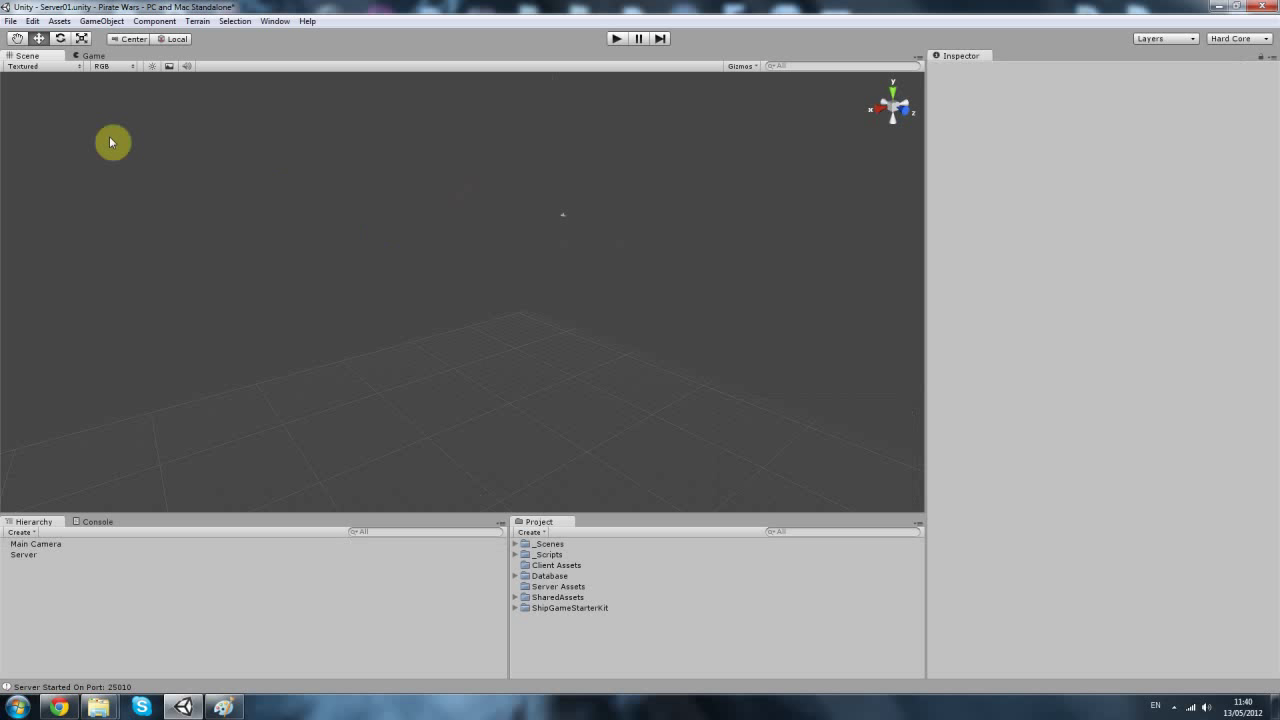
Create a new project named Advanced Networking in the Documents folder without importing packages, saving the open Server01 scene's changes
{"action": "left_click", "coordinate": [11, 21]}
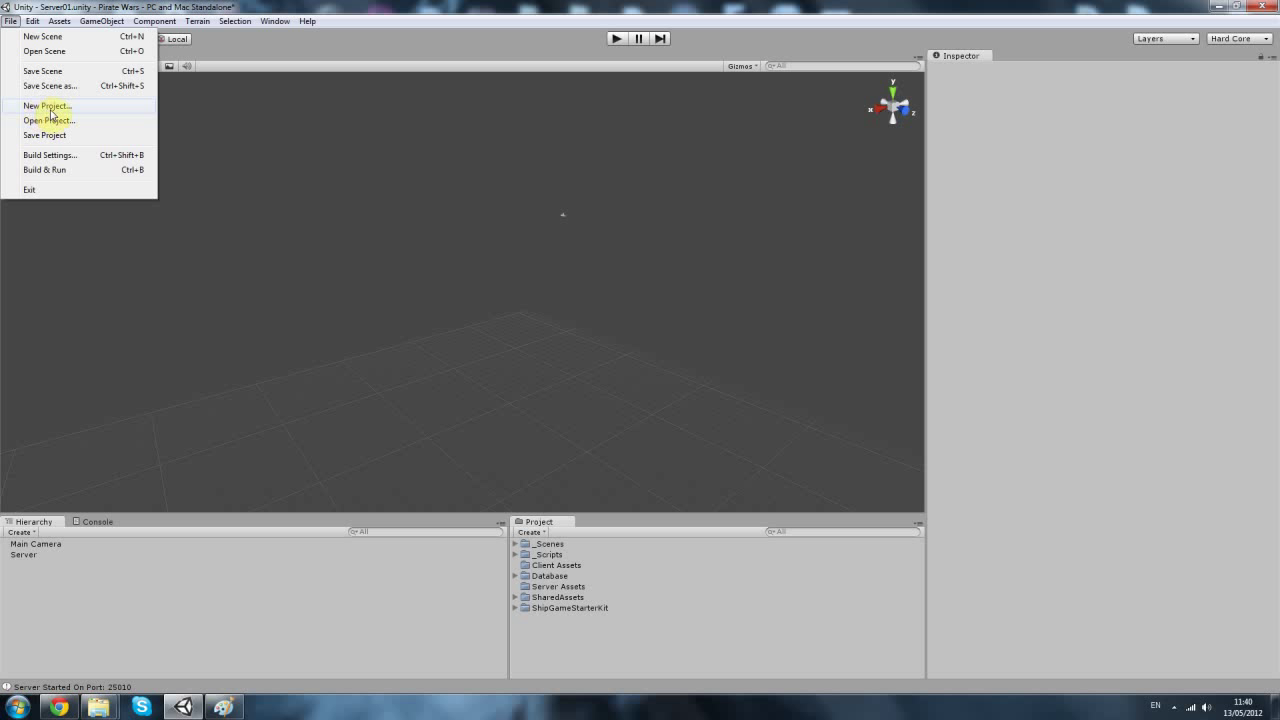
{"action": "left_click", "coordinate": [49, 110]}
{"action": "left_click", "coordinate": [697, 294]}
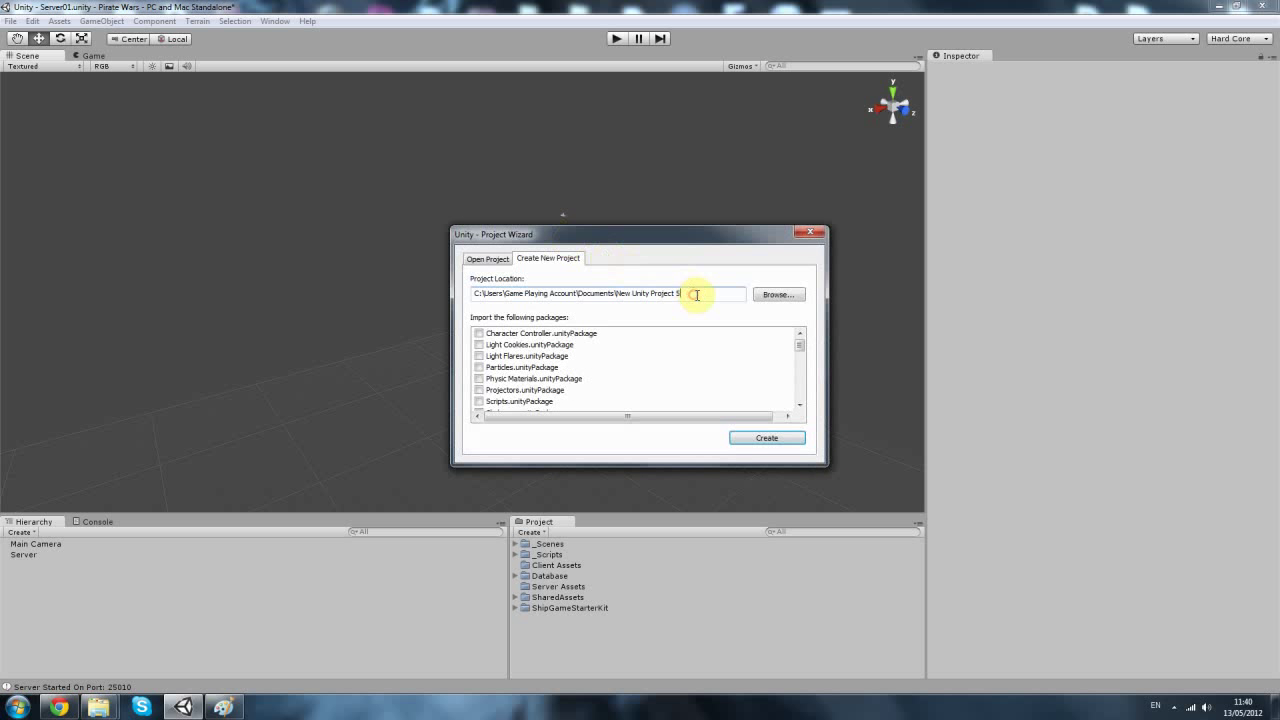
{"action": "left_click_drag", "start_coordinate": [697, 294], "coordinate": [622, 294]}
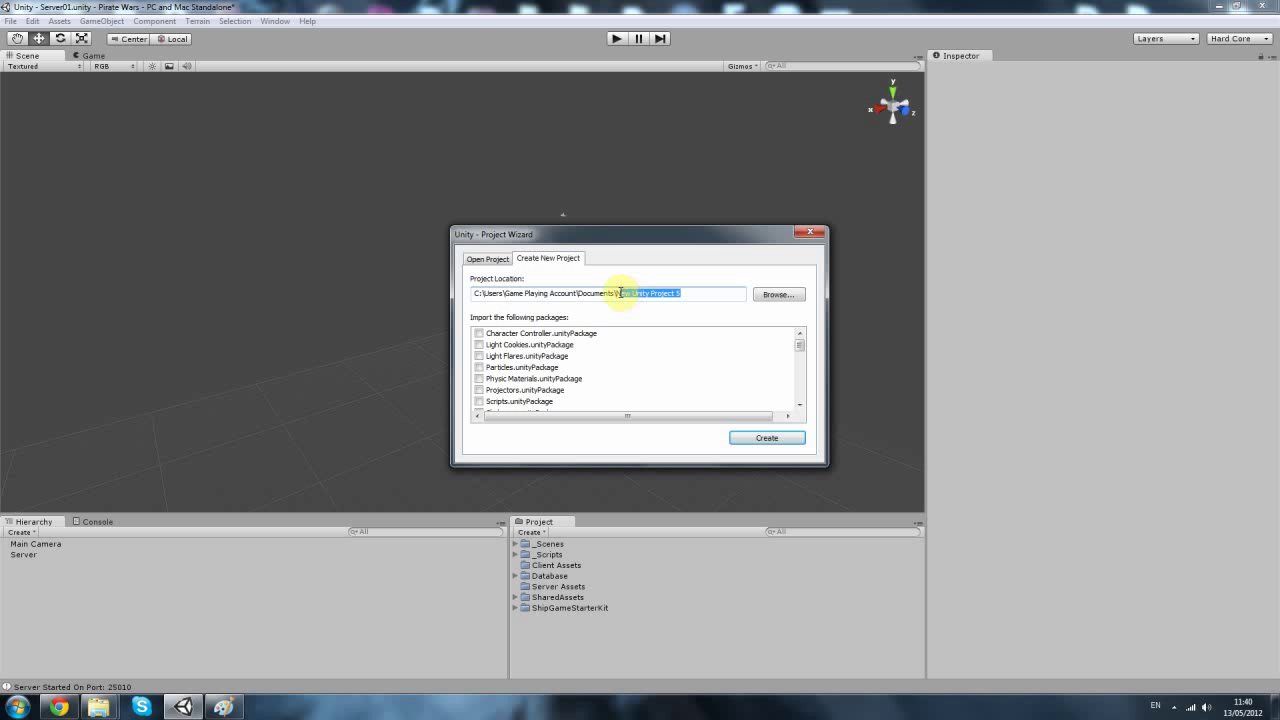
{"action": "type", "text": "Advanced Networking"}
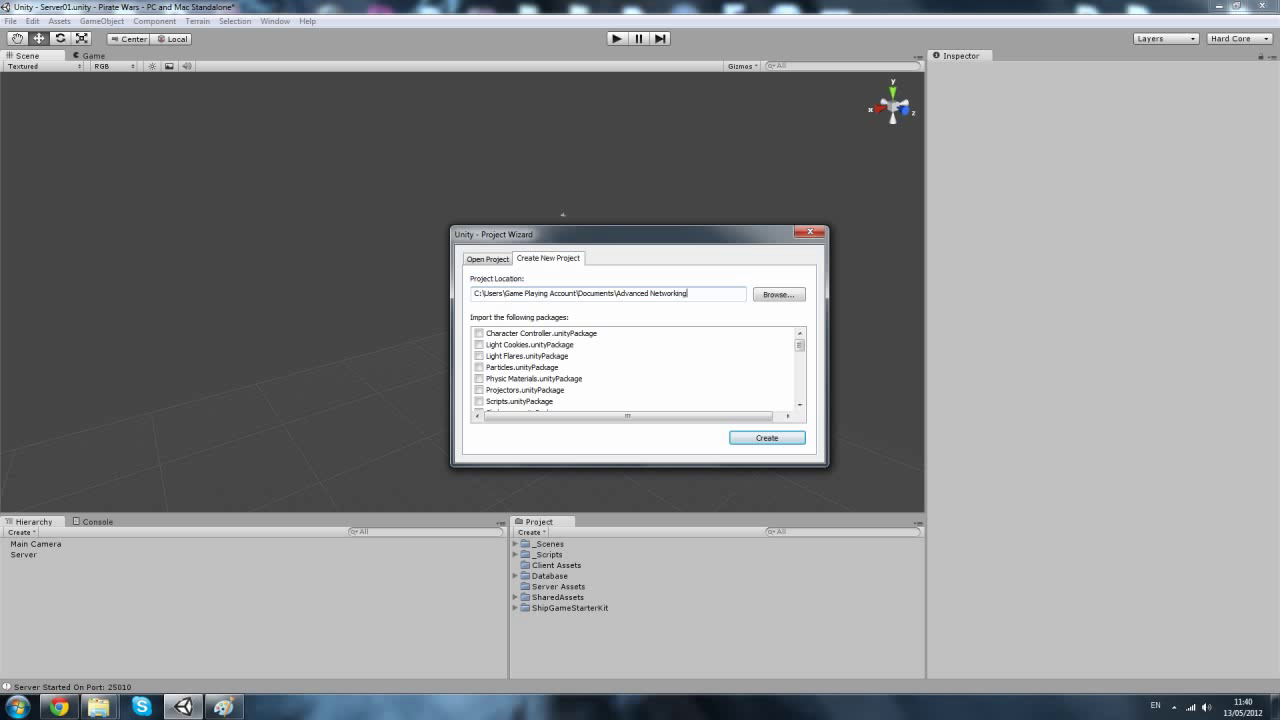
{"action": "left_click_drag", "start_coordinate": [801, 351], "coordinate": [786, 403]}
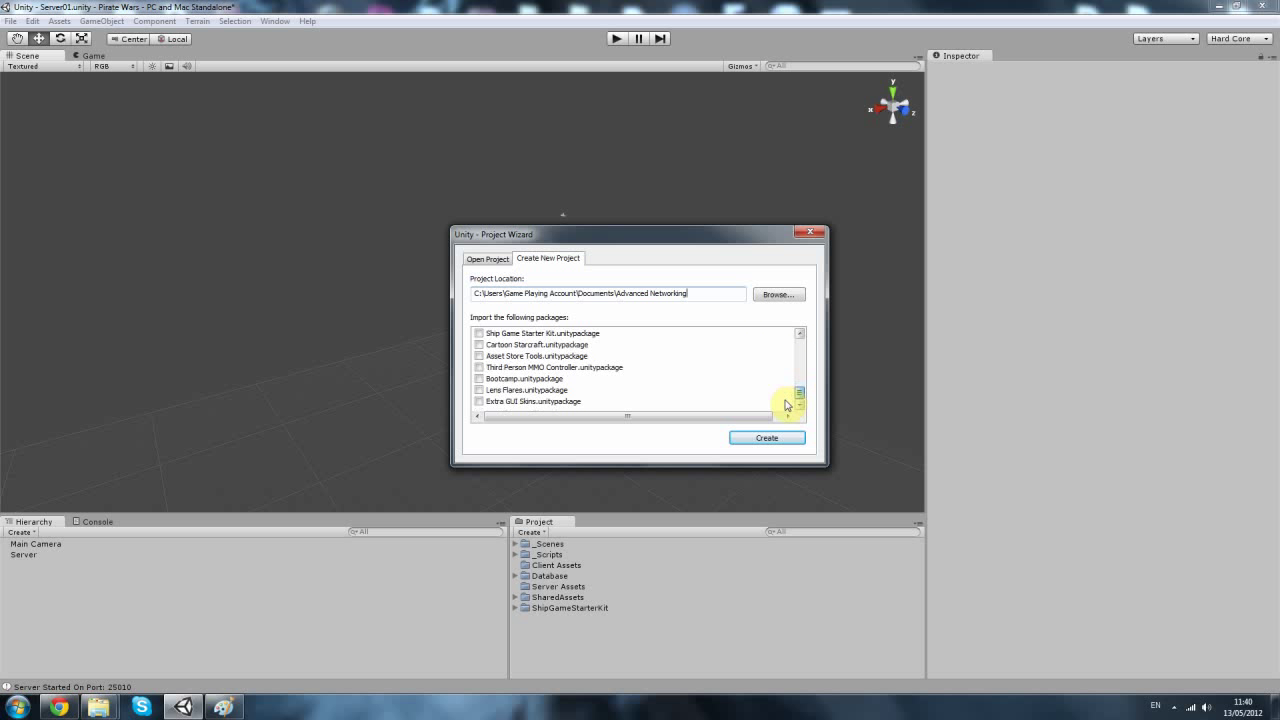
{"action": "left_click", "coordinate": [763, 440]}
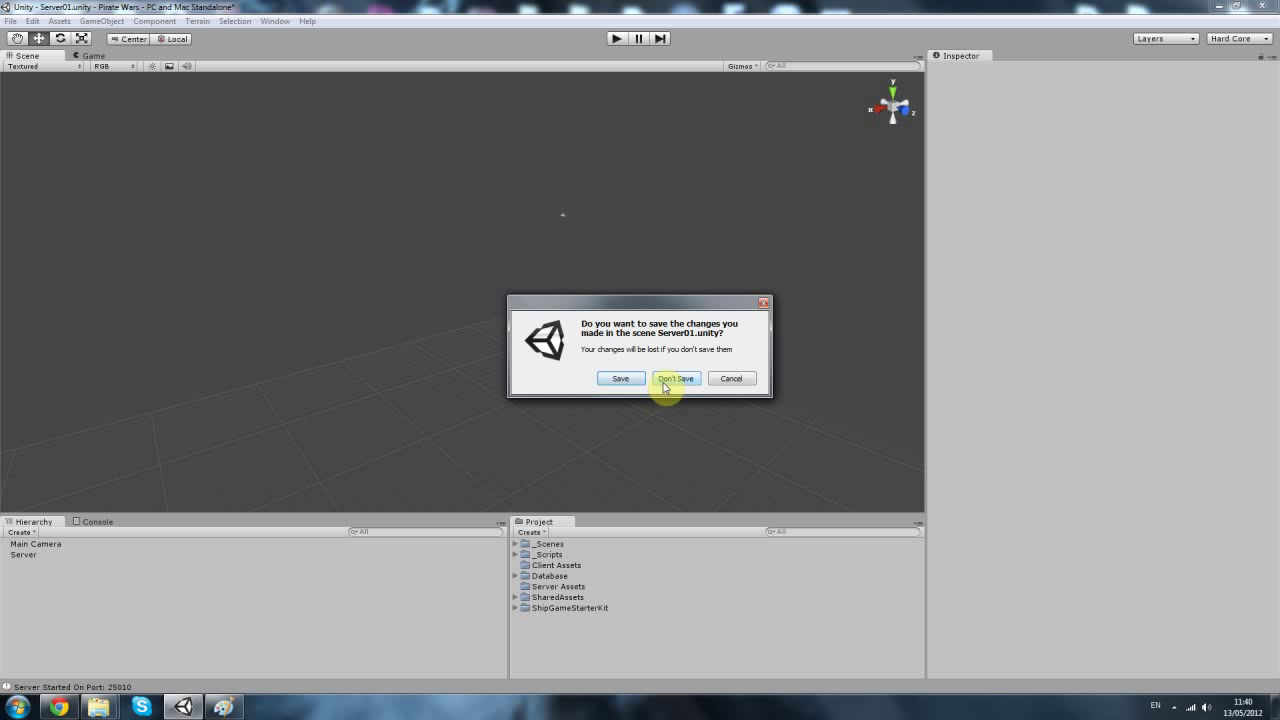
{"action": "left_click", "coordinate": [620, 379]}
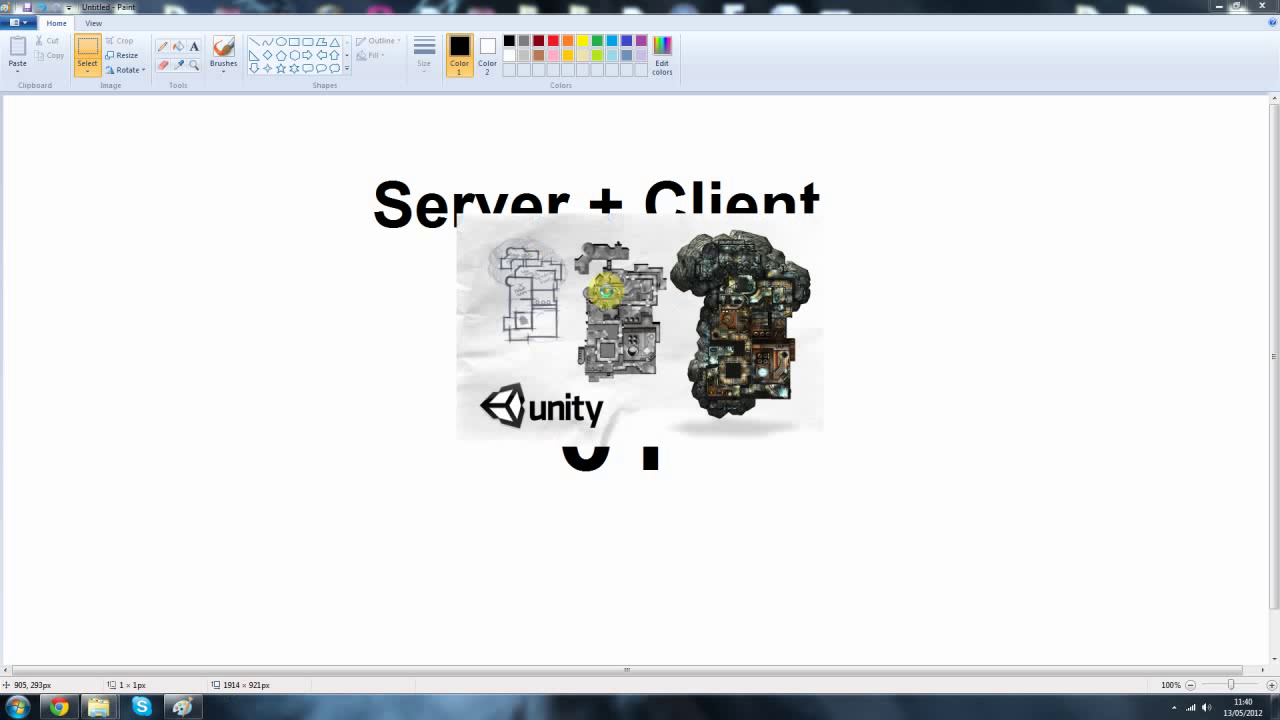
Delete the digit 1 from the 01 in the Paint title, and return to the new Unity project
{"action": "left_click_drag", "start_coordinate": [711, 381], "coordinate": [617, 489]}
{"action": "key", "text": "Delete"}
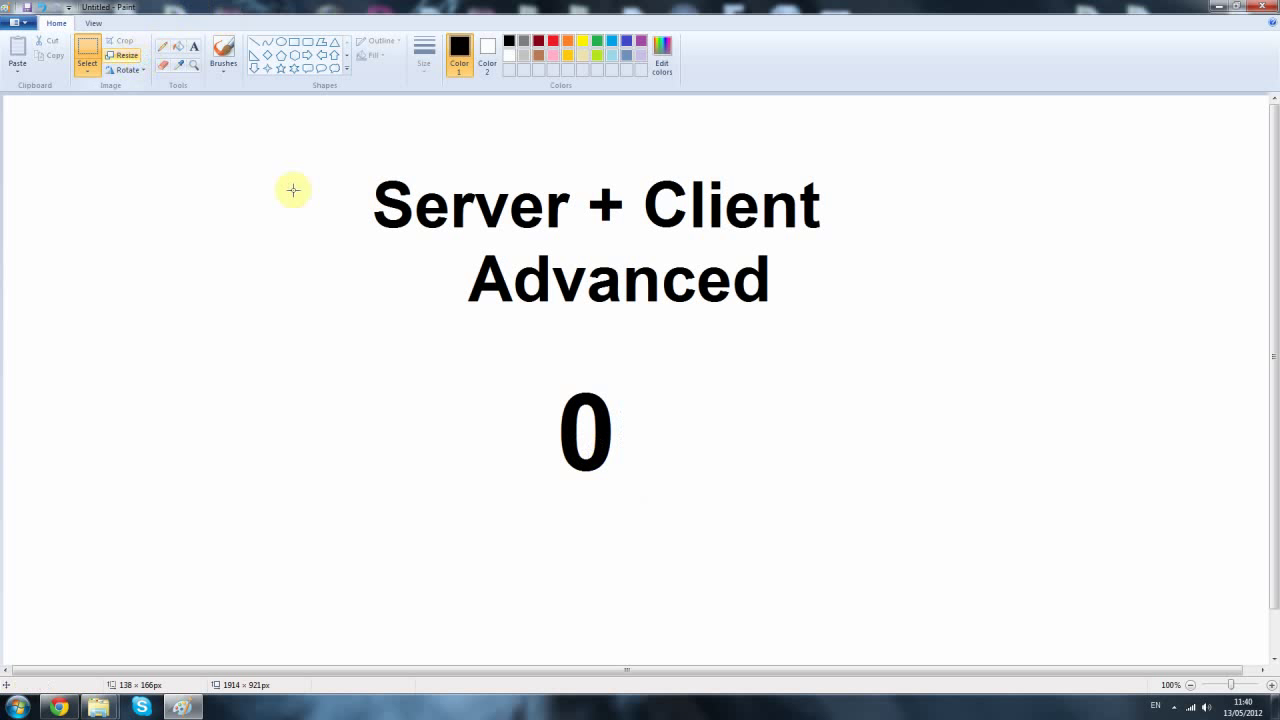
{"action": "mouse_move", "coordinate": [192, 707]}
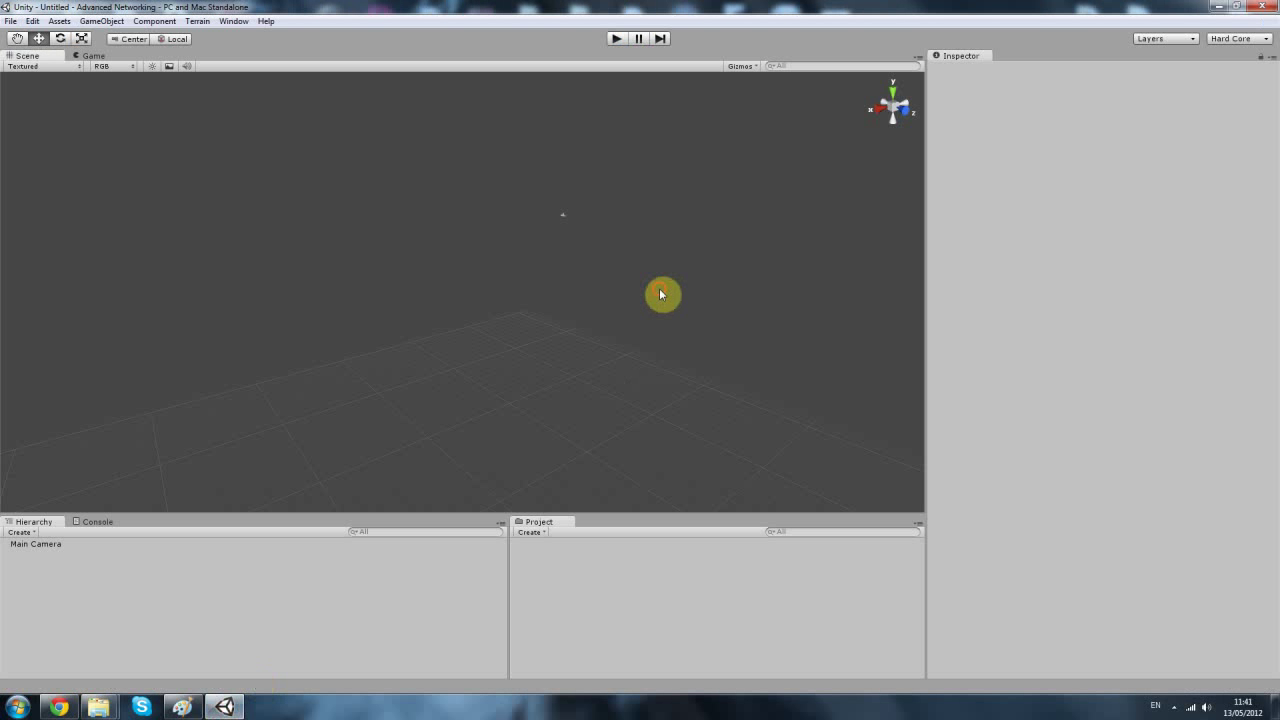
{"action": "left_click_drag", "start_coordinate": [624, 233], "coordinate": [693, 290]}
Create a project folder named Client
{"action": "right_click", "coordinate": [554, 584]}
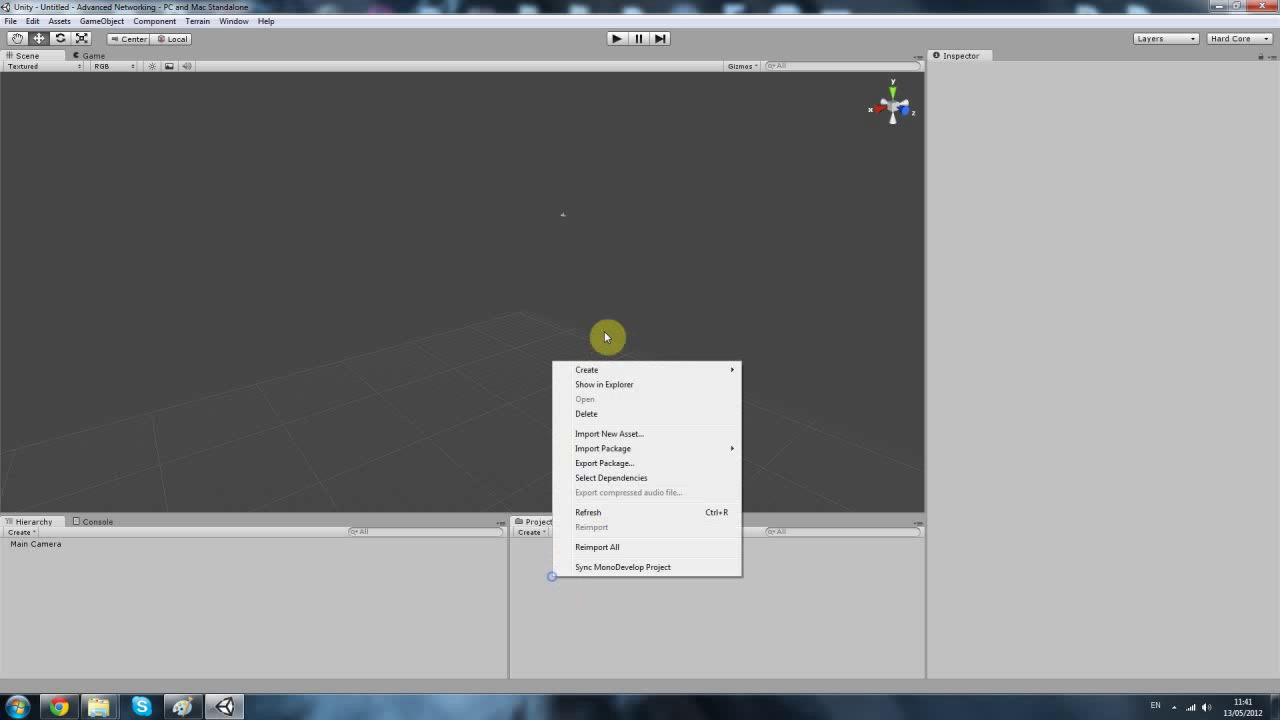
{"action": "mouse_move", "coordinate": [590, 370]}
{"action": "left_click", "coordinate": [771, 371]}
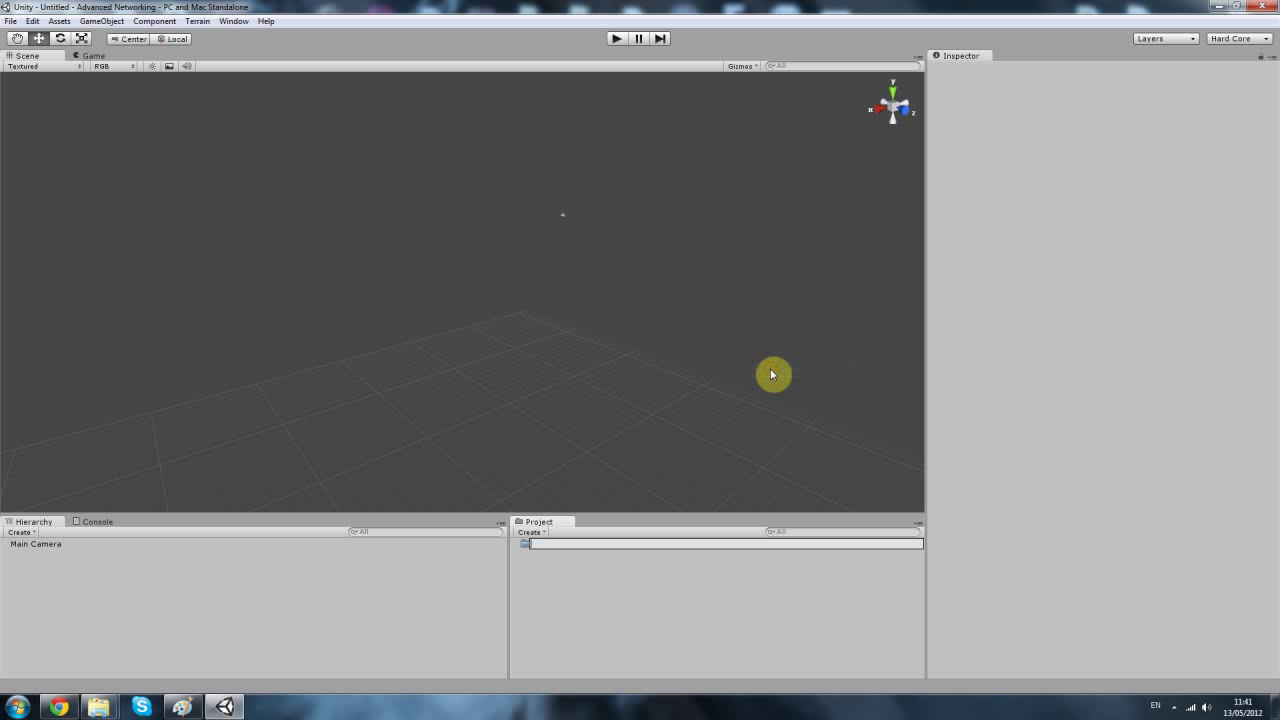
{"action": "type", "text": "Client"}
{"action": "key", "text": "Return"}
Create a second project folder named Server
{"action": "right_click", "coordinate": [607, 569]}
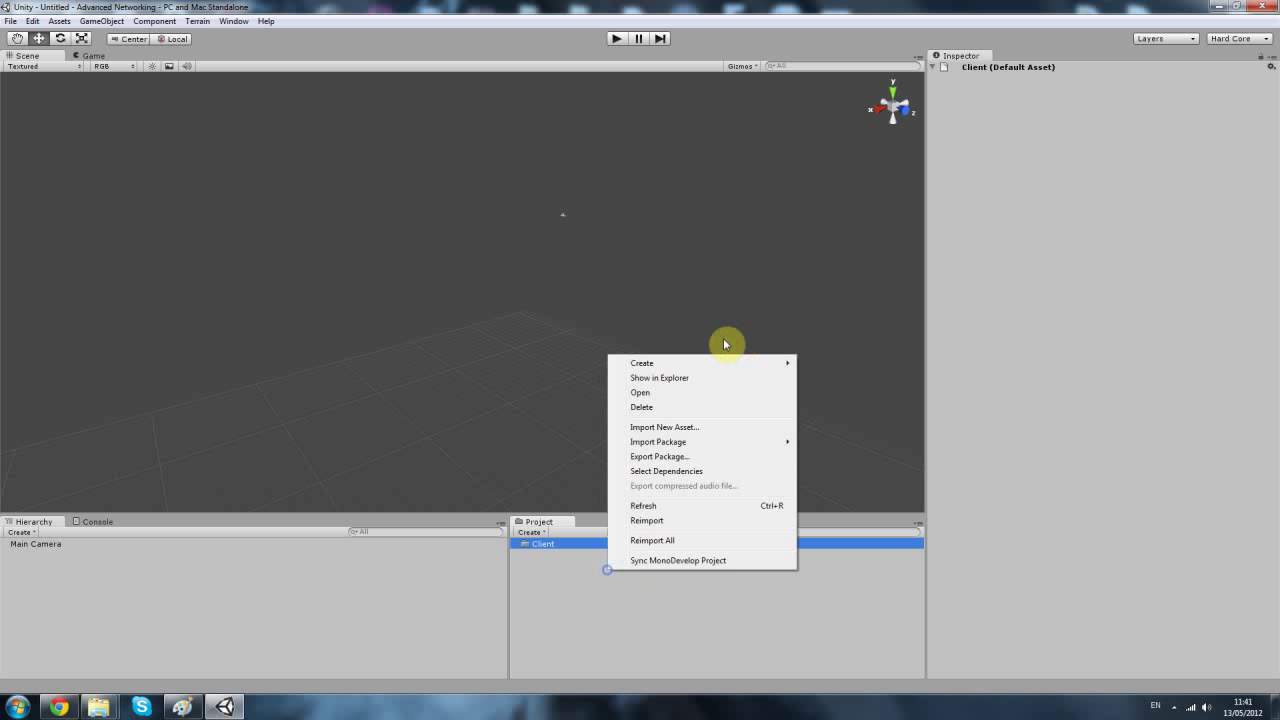
{"action": "mouse_move", "coordinate": [780, 363]}
{"action": "left_click", "coordinate": [825, 364]}
{"action": "type", "text": "Se"}
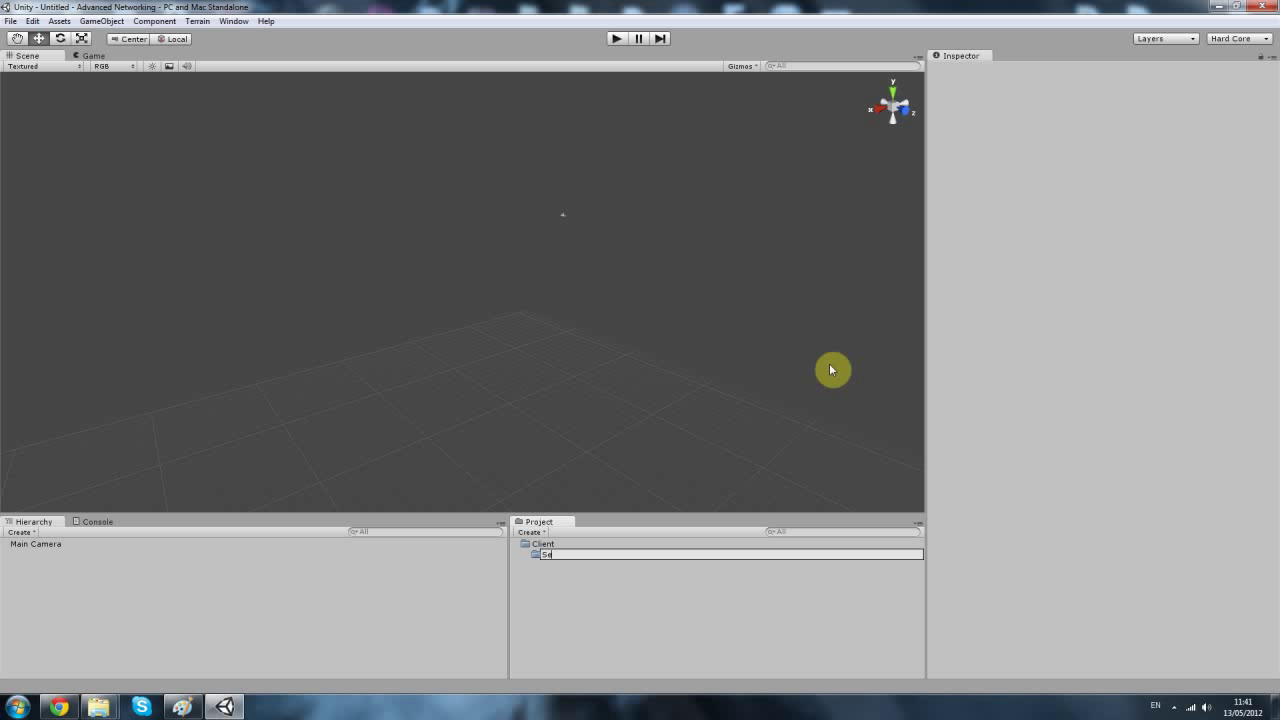
{"action": "type", "text": "rver"}
{"action": "key", "text": "Return"}
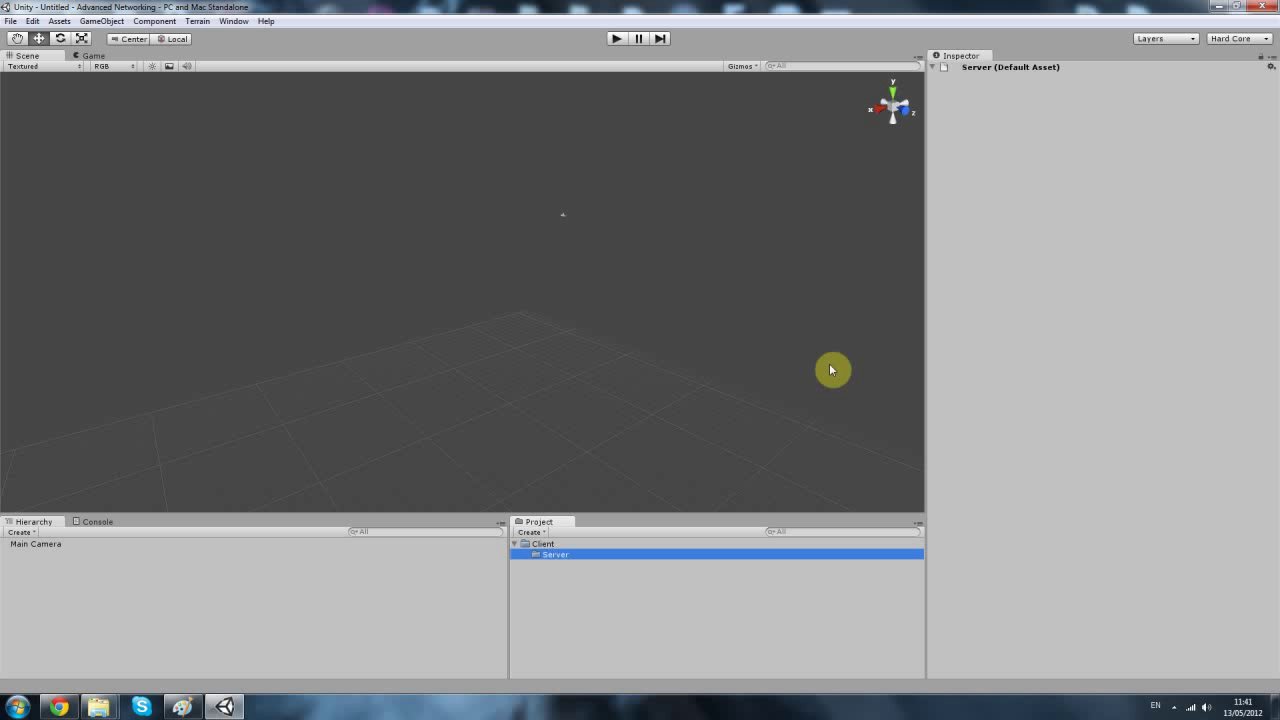
Create a third project folder at the top level and name it Scripts
{"action": "right_click", "coordinate": [554, 578]}
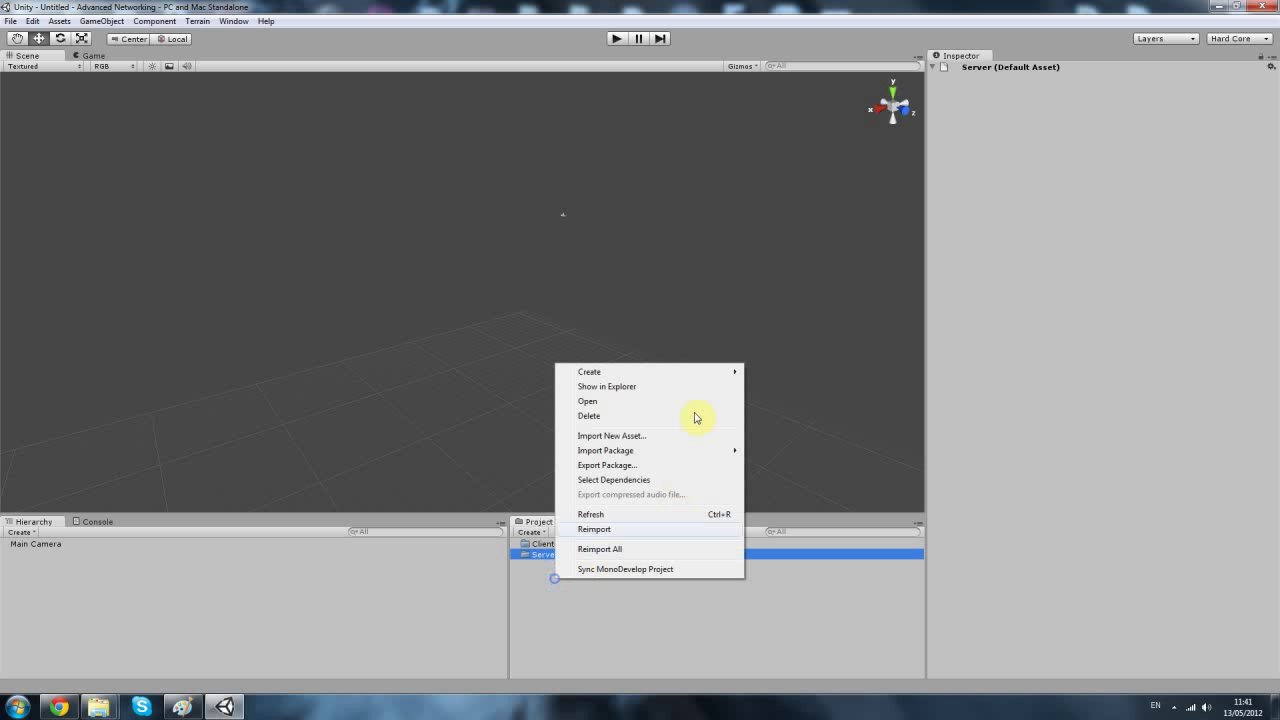
{"action": "left_click", "coordinate": [543, 663]}
{"action": "right_click", "coordinate": [531, 610]}
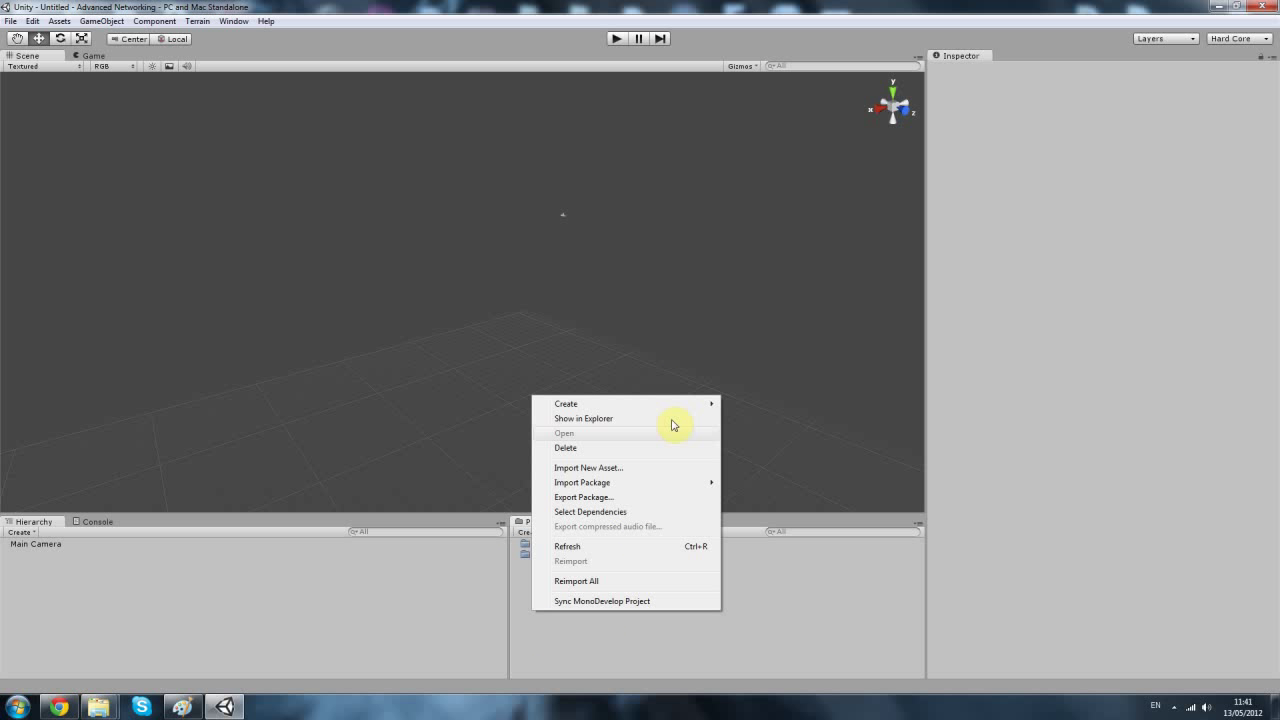
{"action": "left_click", "coordinate": [660, 404]}
{"action": "left_click", "coordinate": [760, 403]}
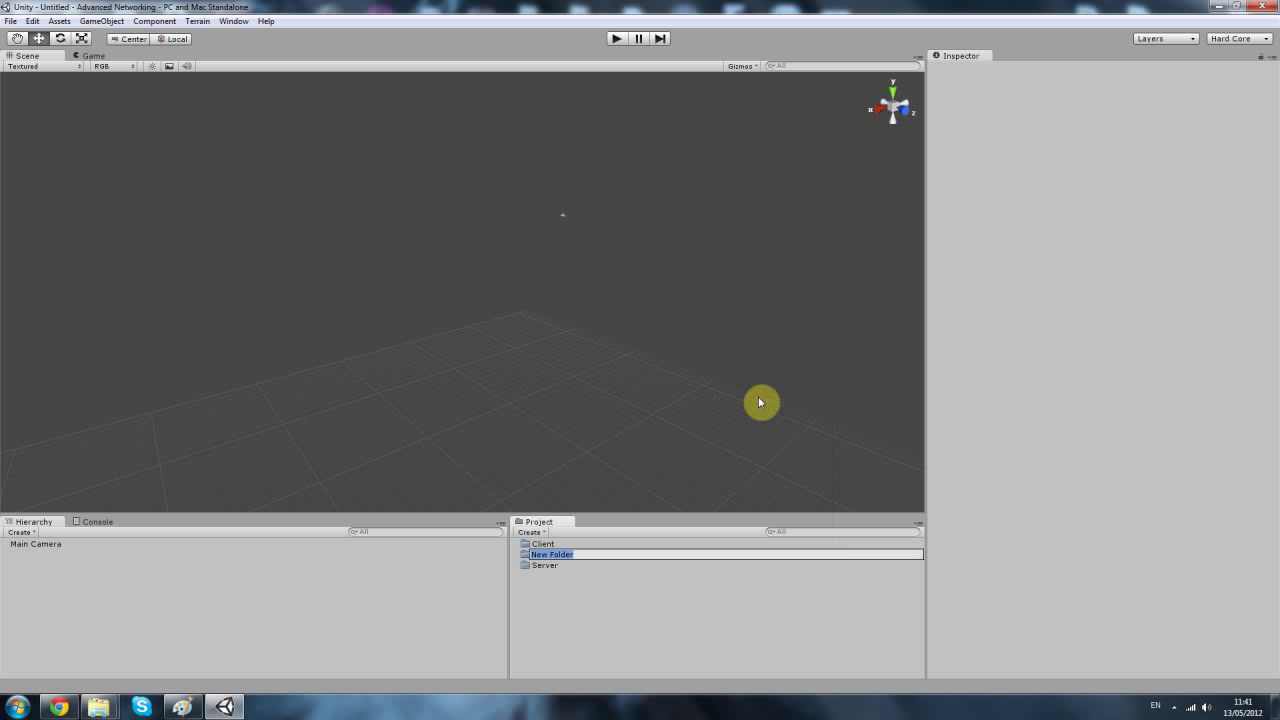
{"action": "left_click", "coordinate": [532, 556]}
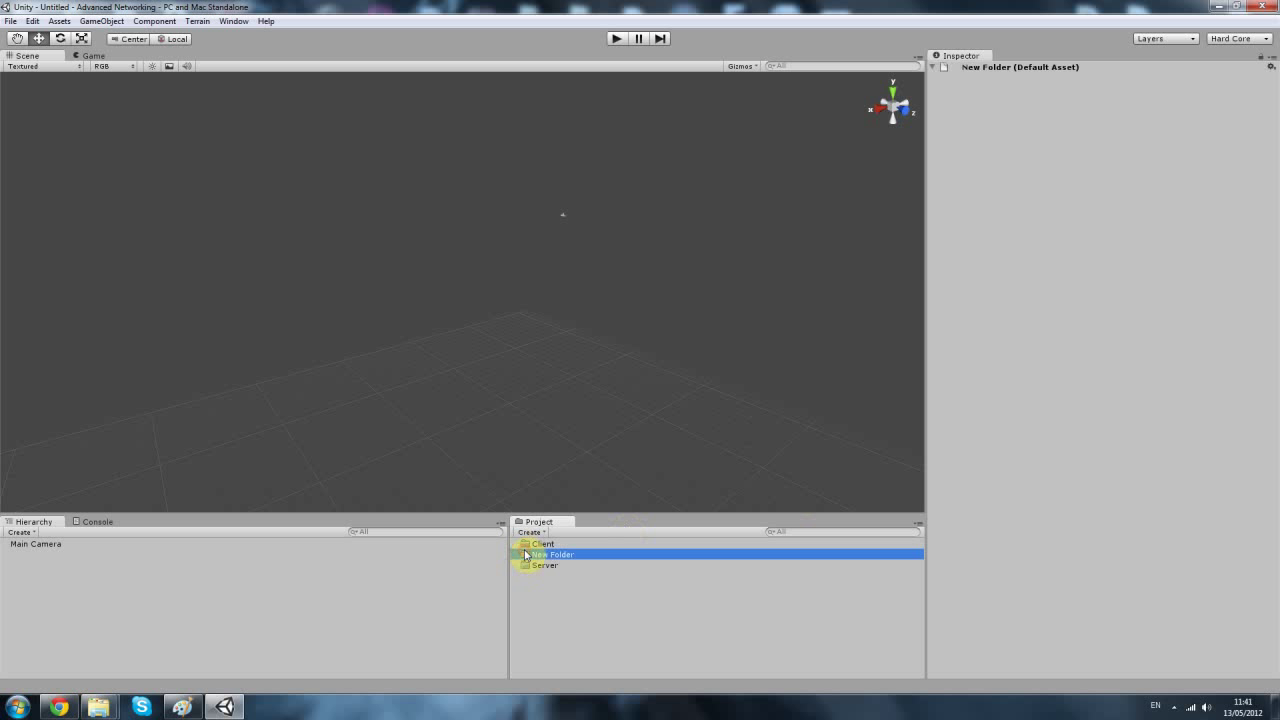
{"action": "key", "text": "Delete"}
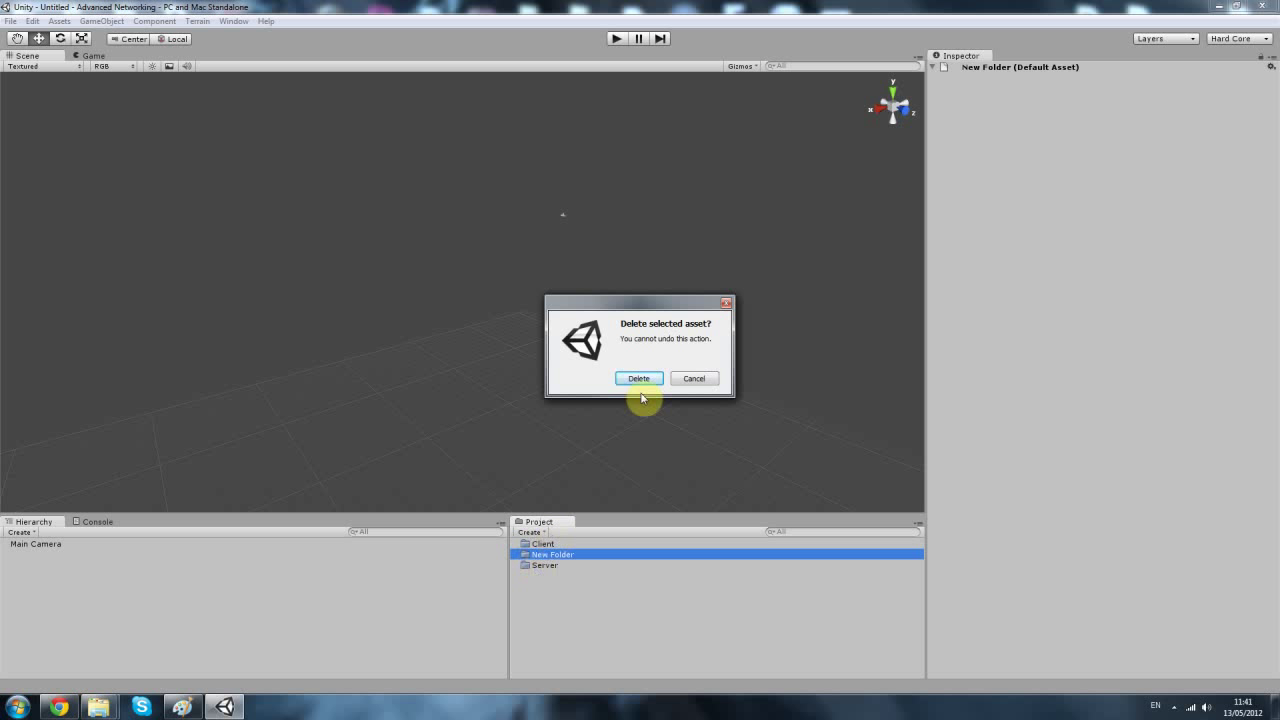
{"action": "left_click", "coordinate": [694, 378]}
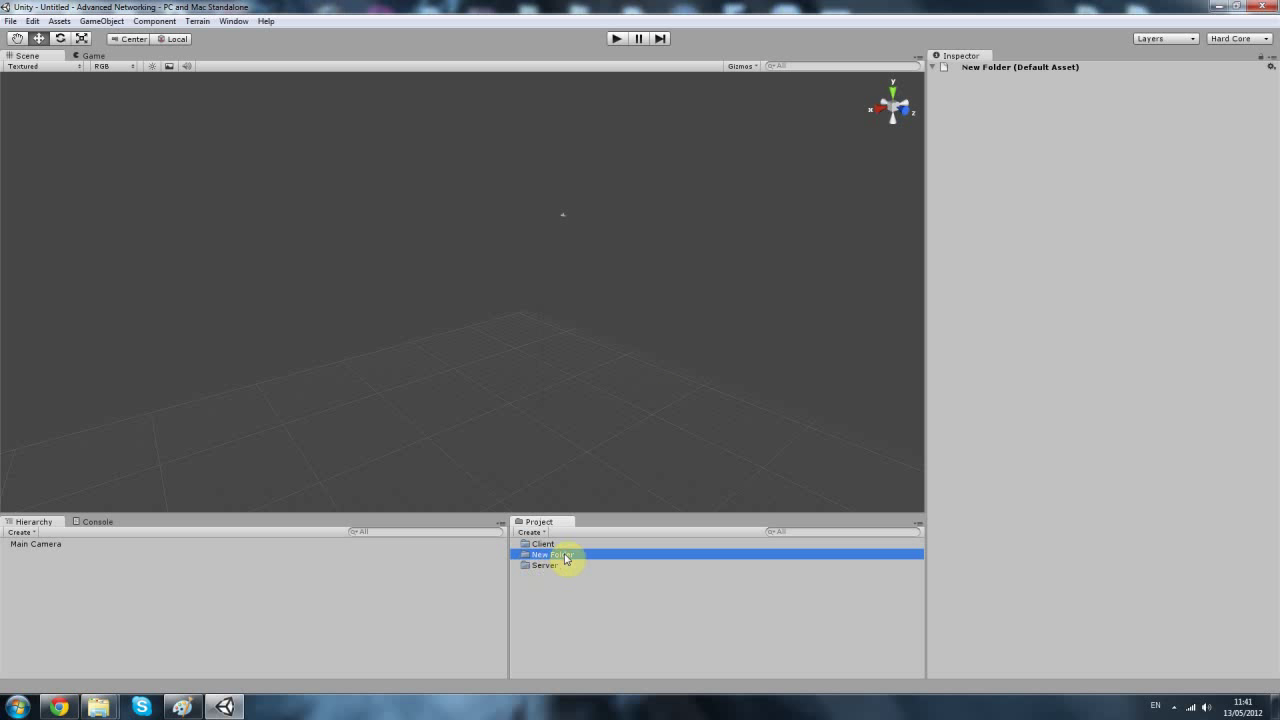
{"action": "left_click", "coordinate": [565, 556]}
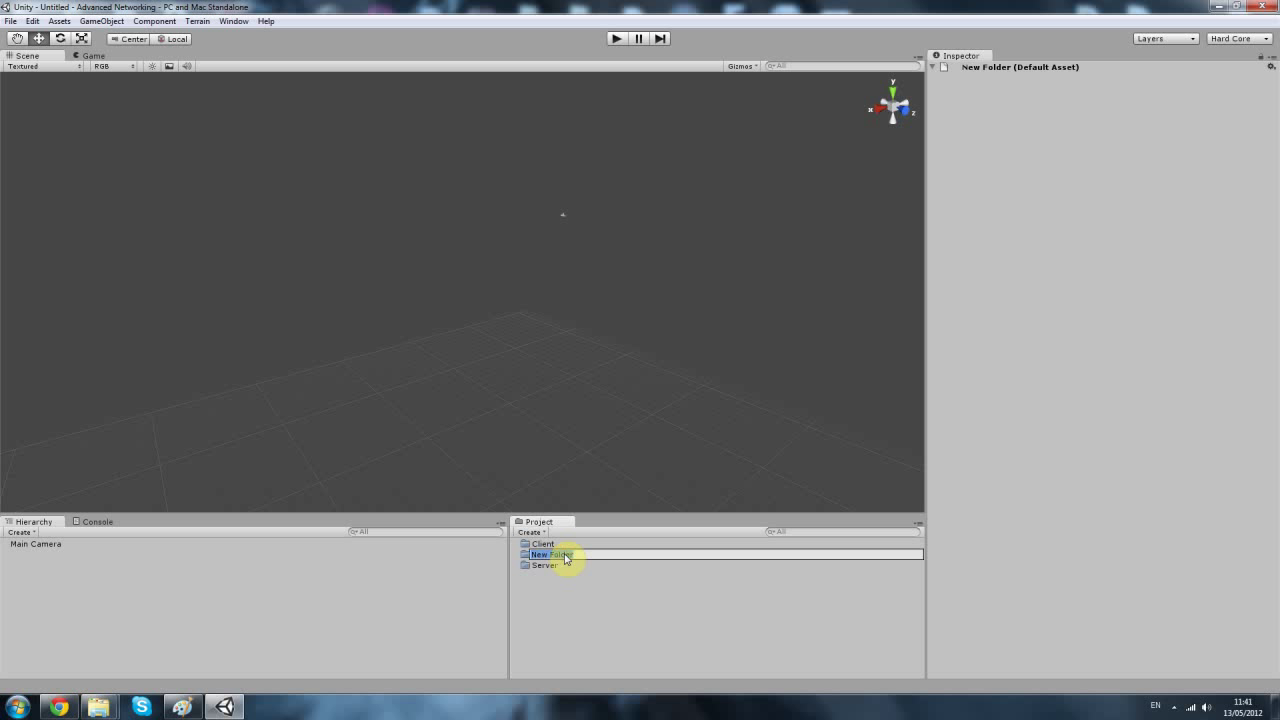
{"action": "type", "text": "Scripts"}
{"action": "key", "text": "Return"}
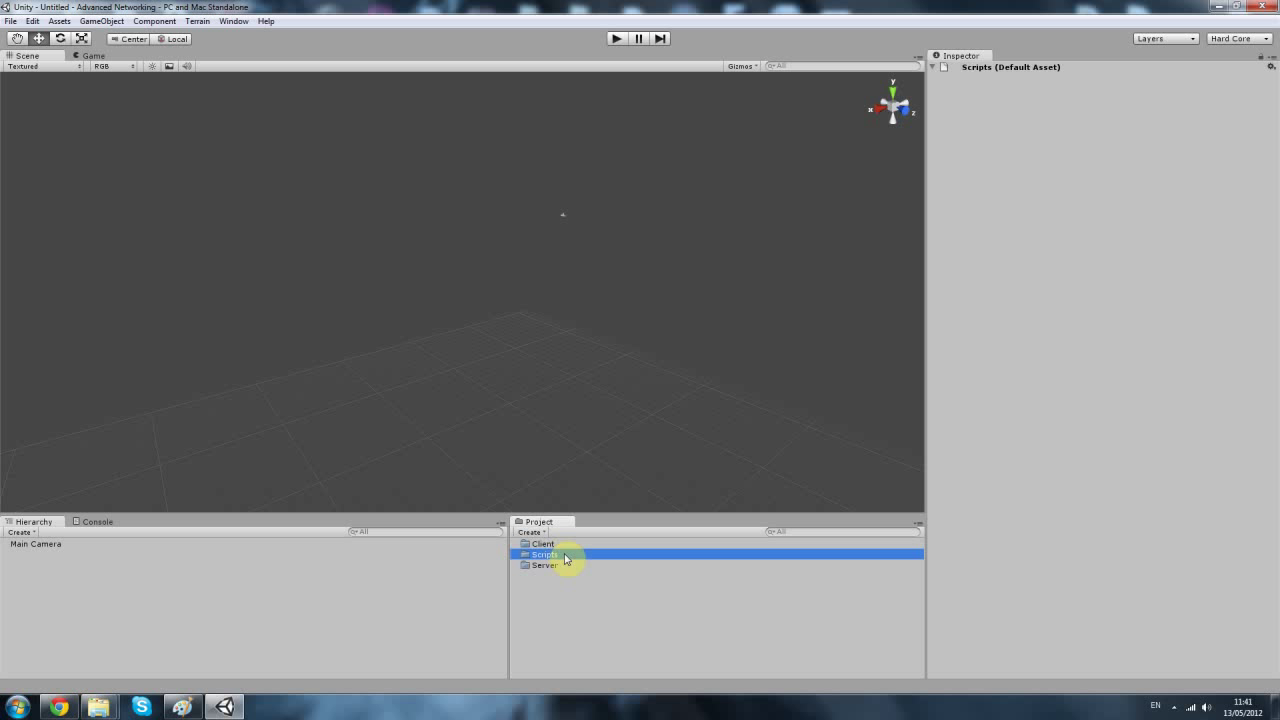
{"action": "left_click", "coordinate": [1173, 707]}
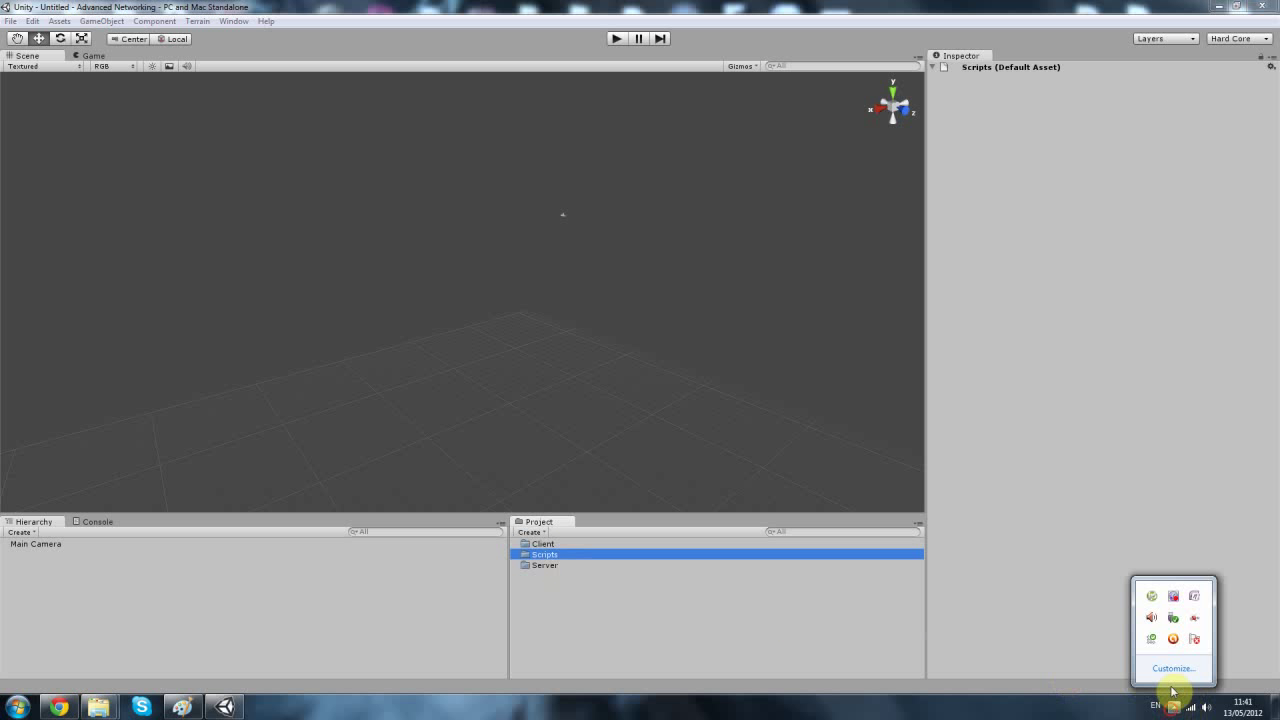
{"action": "right_click", "coordinate": [1175, 595]}
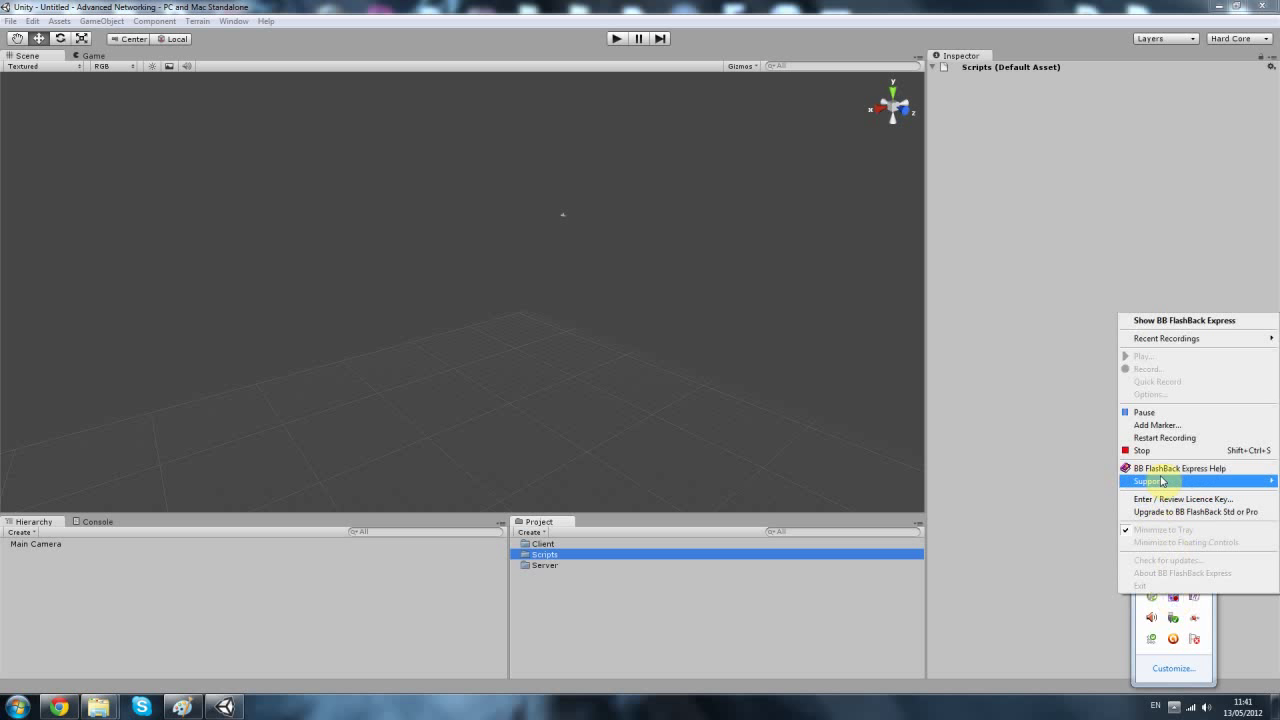
{"action": "left_click", "coordinate": [1144, 411]}
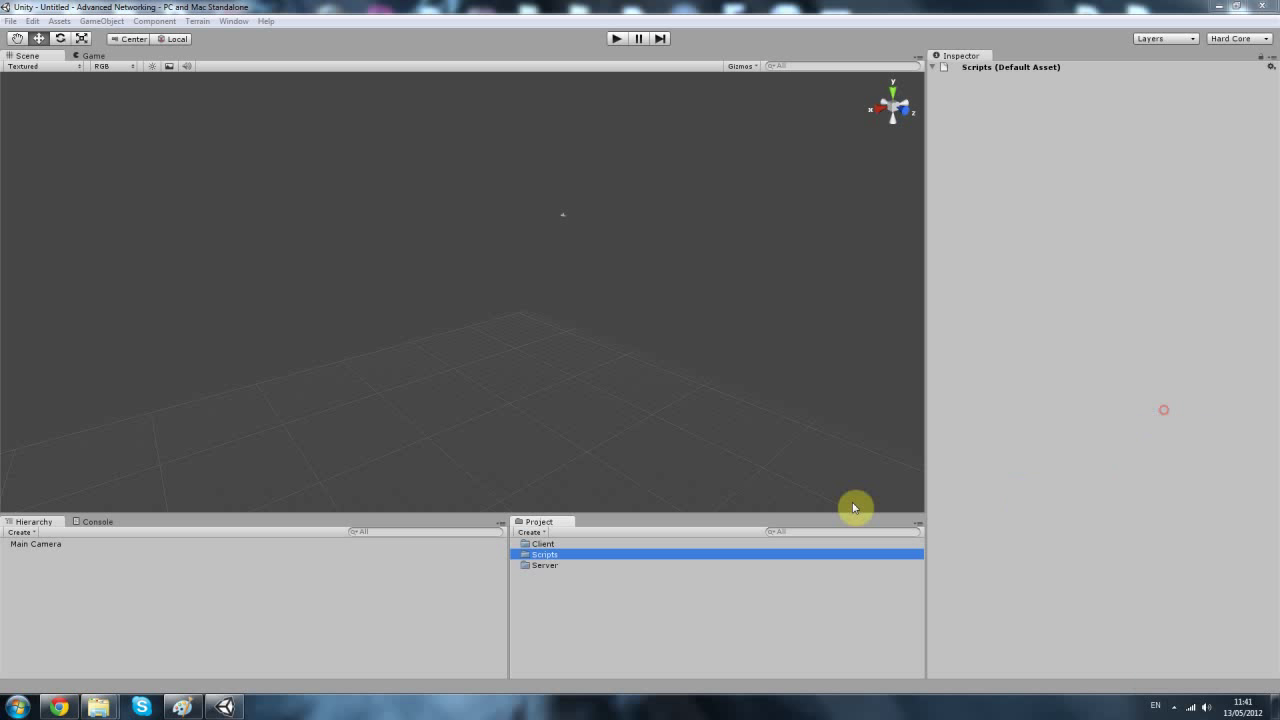
Remove the Client, Scripts and Server folders from the project
{"action": "left_click", "coordinate": [588, 592]}
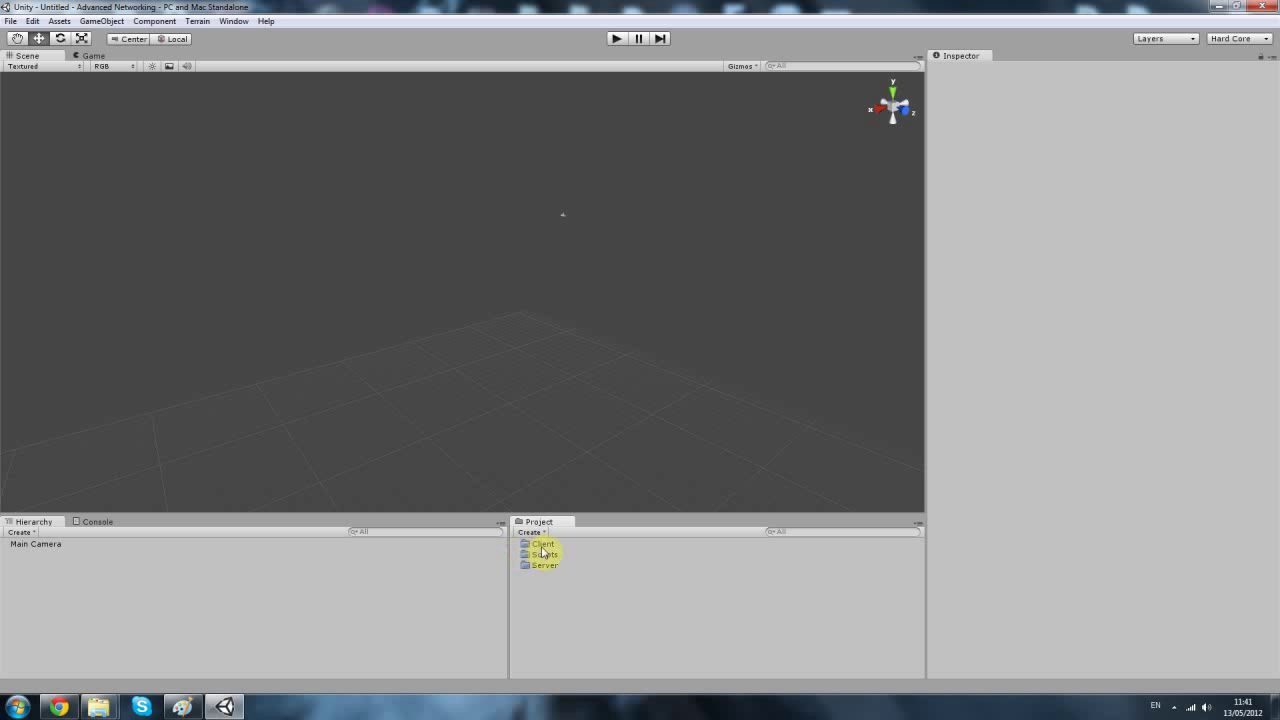
{"action": "left_click", "coordinate": [553, 569]}
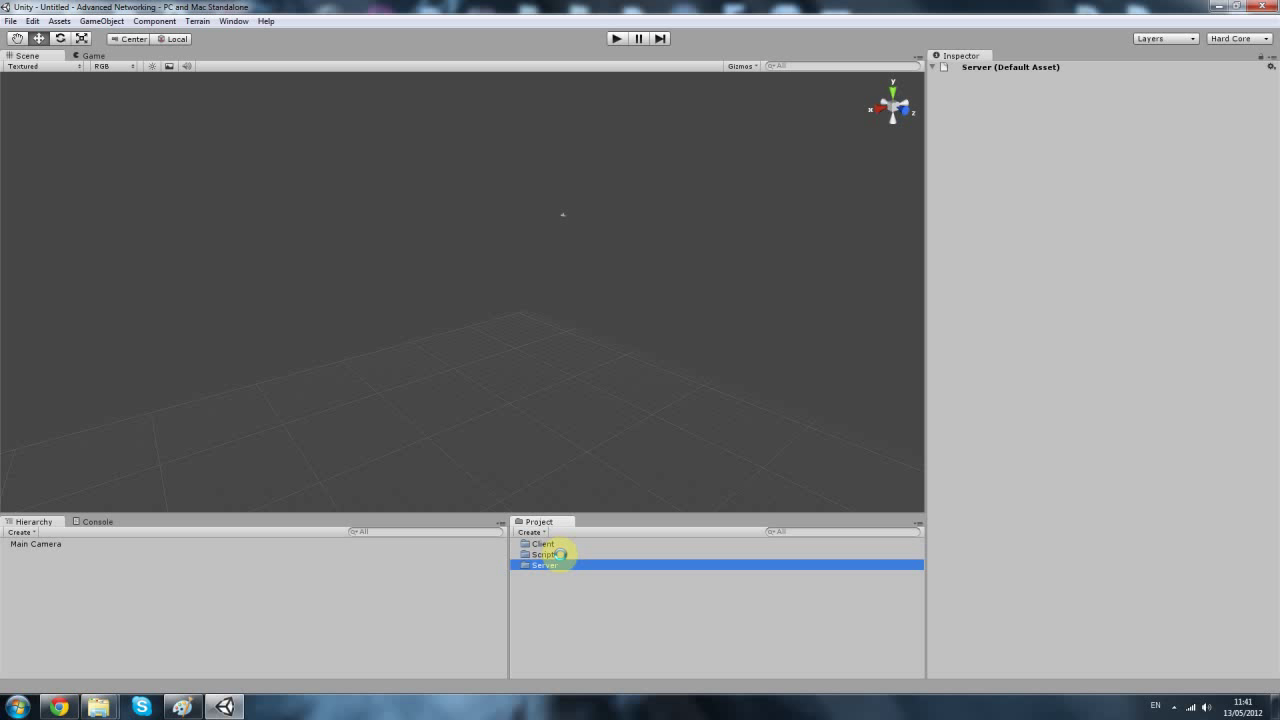
{"action": "left_click_drag", "start_coordinate": [560, 554], "coordinate": [570, 546]}
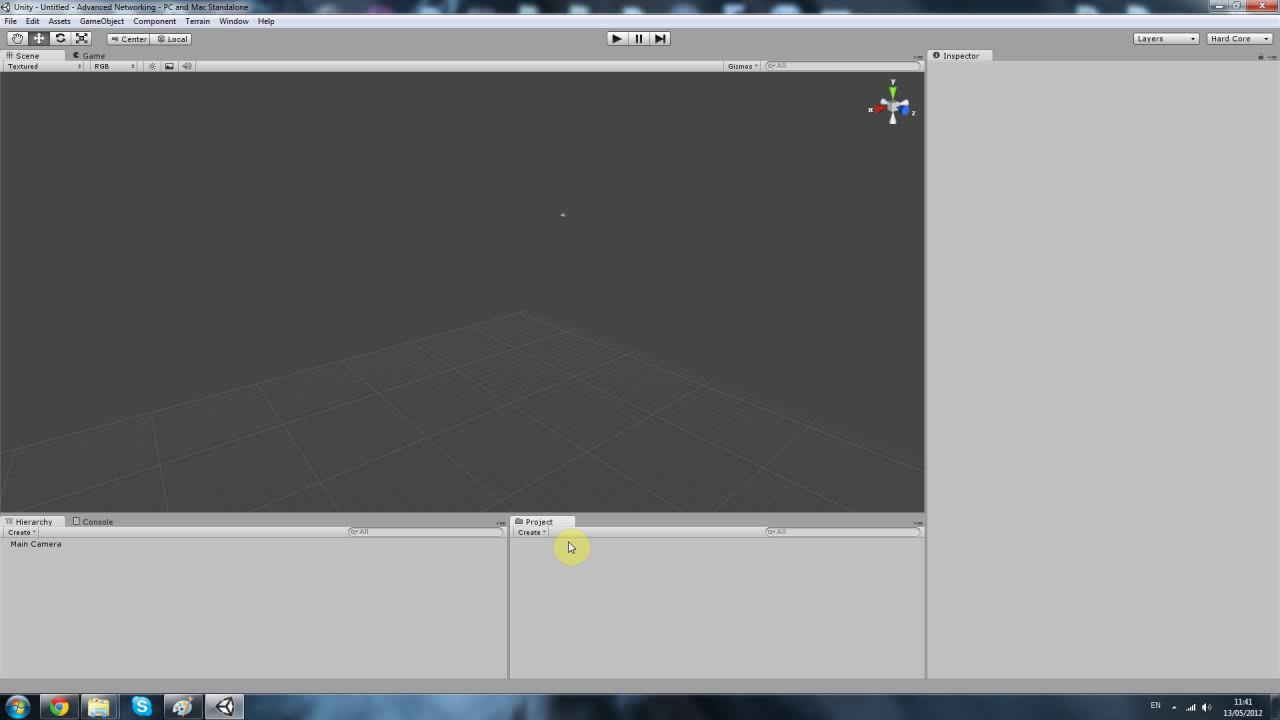
Create a project folder named _Scenes
{"action": "right_click", "coordinate": [570, 546]}
{"action": "mouse_move", "coordinate": [634, 334]}
{"action": "left_click", "coordinate": [806, 336]}
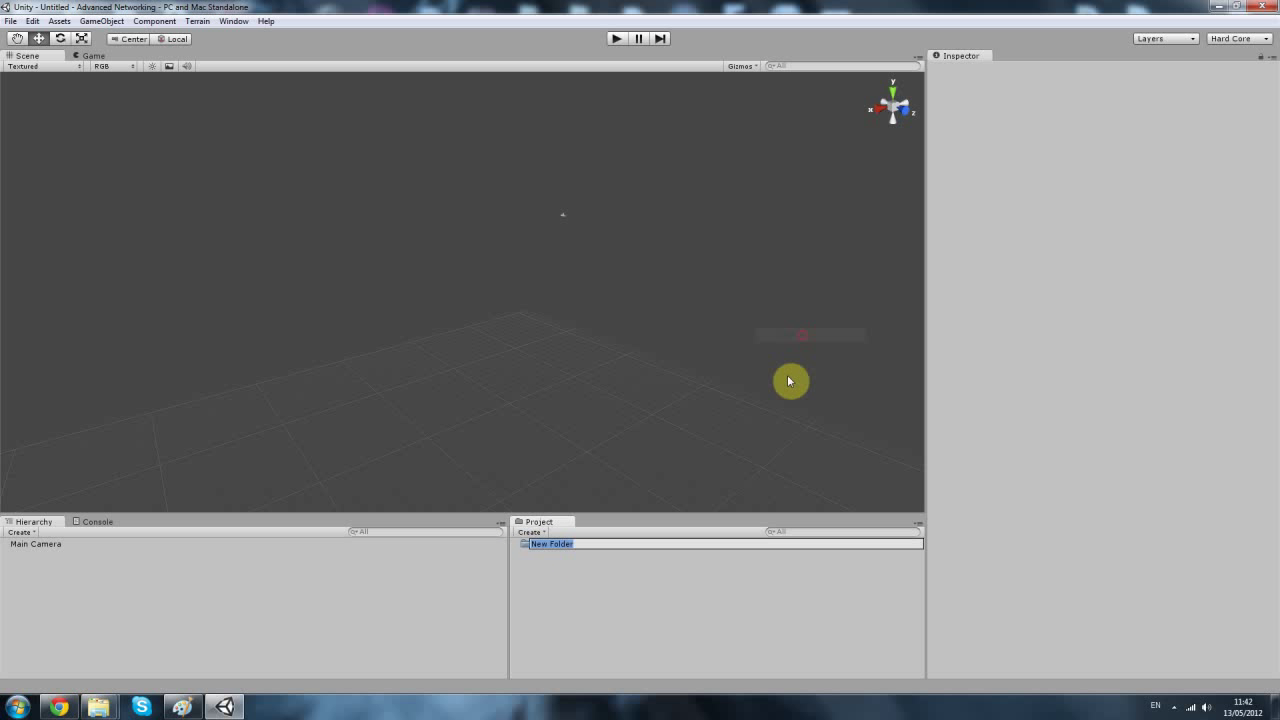
{"action": "type", "text": "_Scenes"}
{"action": "key", "text": "Return"}
Create a project folder named _Scripts at the same level as _Scenes
{"action": "right_click", "coordinate": [621, 580]}
{"action": "mouse_move", "coordinate": [676, 377]}
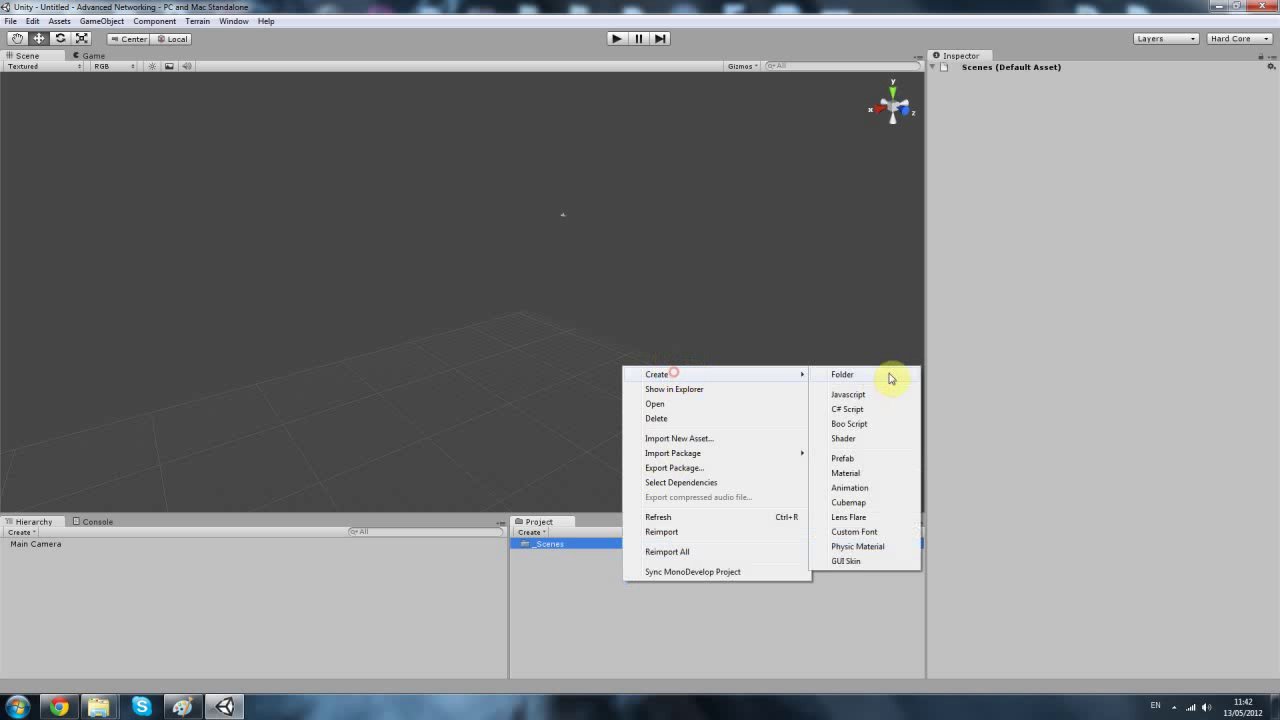
{"action": "left_click", "coordinate": [892, 375]}
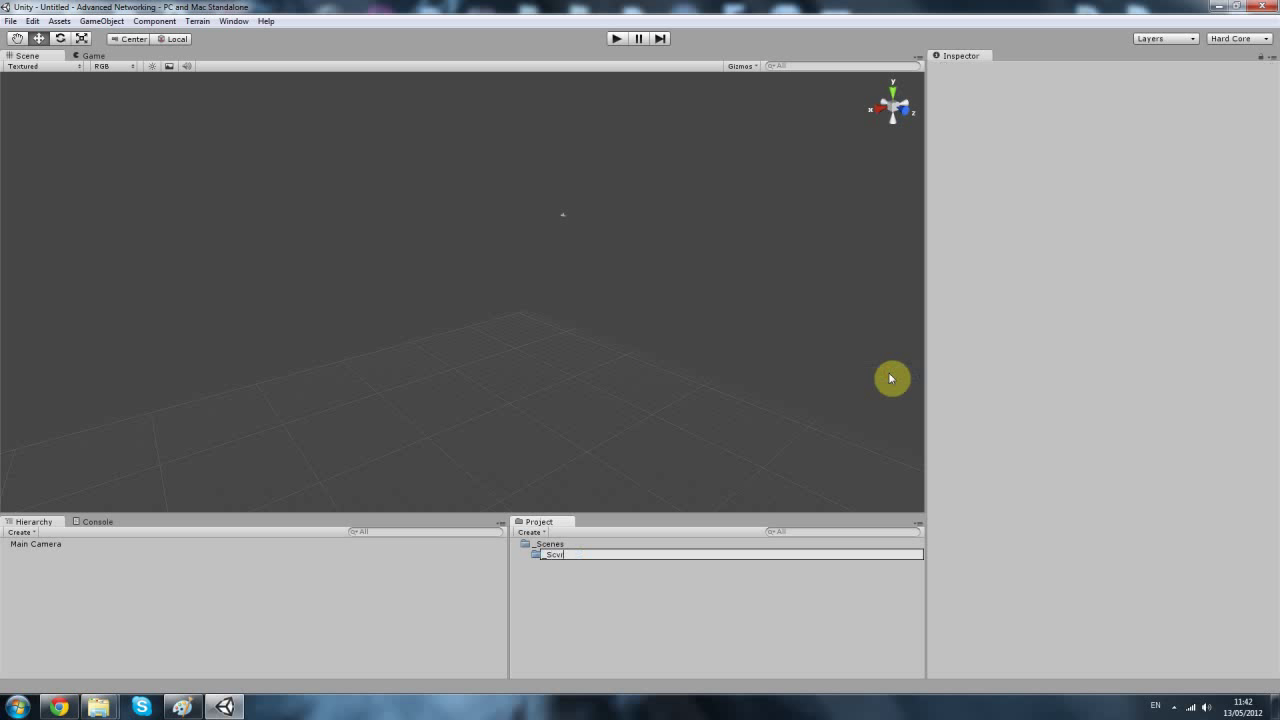
{"action": "type", "text": "_Scripts"}
{"action": "key", "text": "Return"}
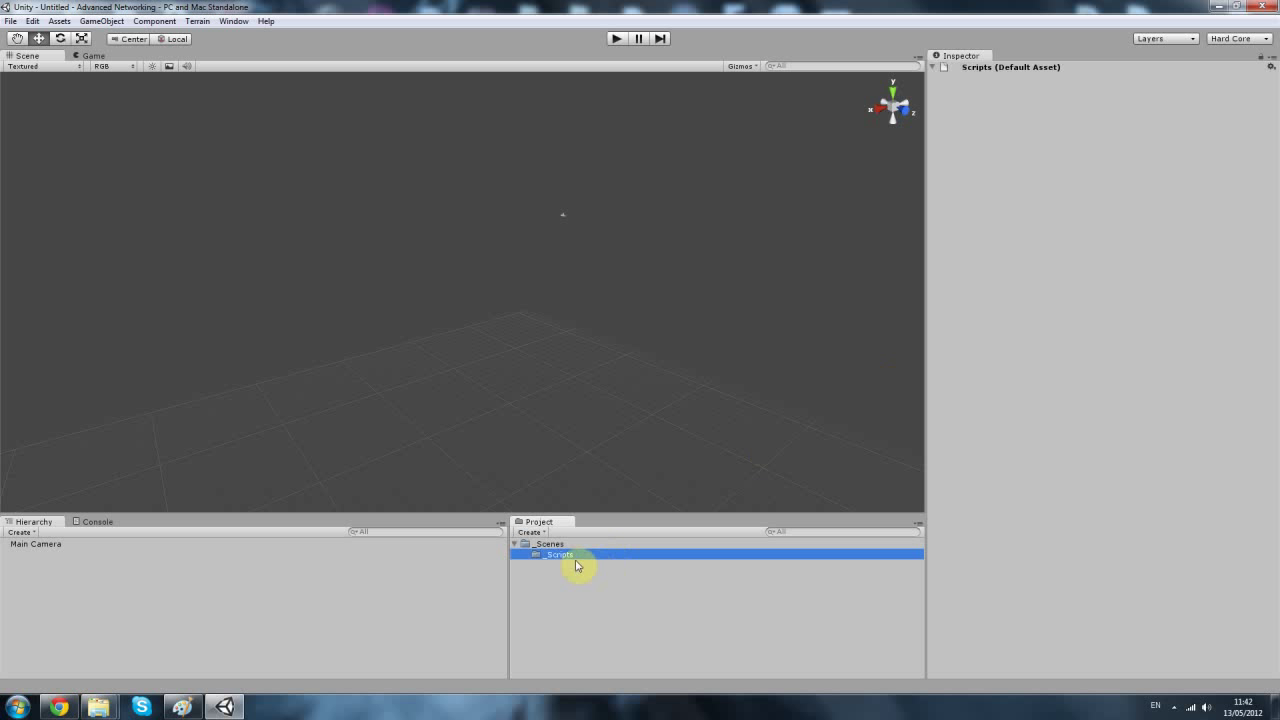
{"action": "left_click", "coordinate": [574, 600]}
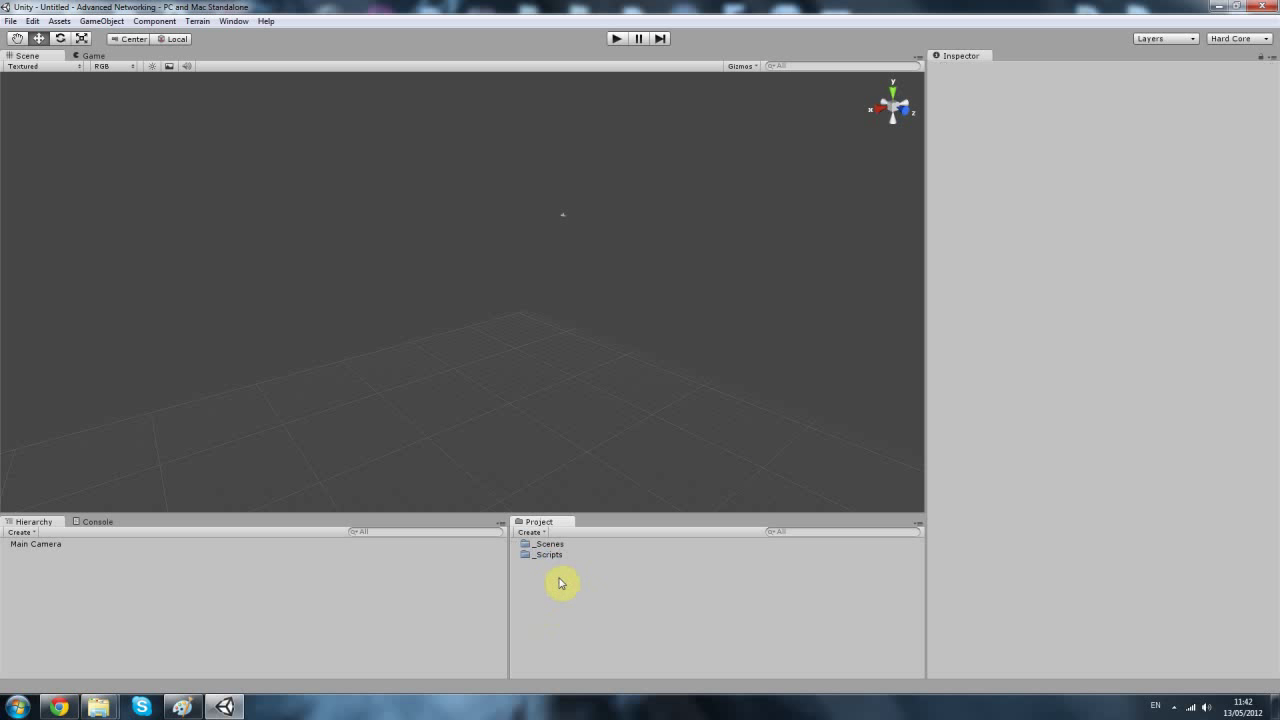
Create a folder named Client inside the _Scripts folder
{"action": "right_click", "coordinate": [531, 557]}
{"action": "left_click", "coordinate": [563, 362]}
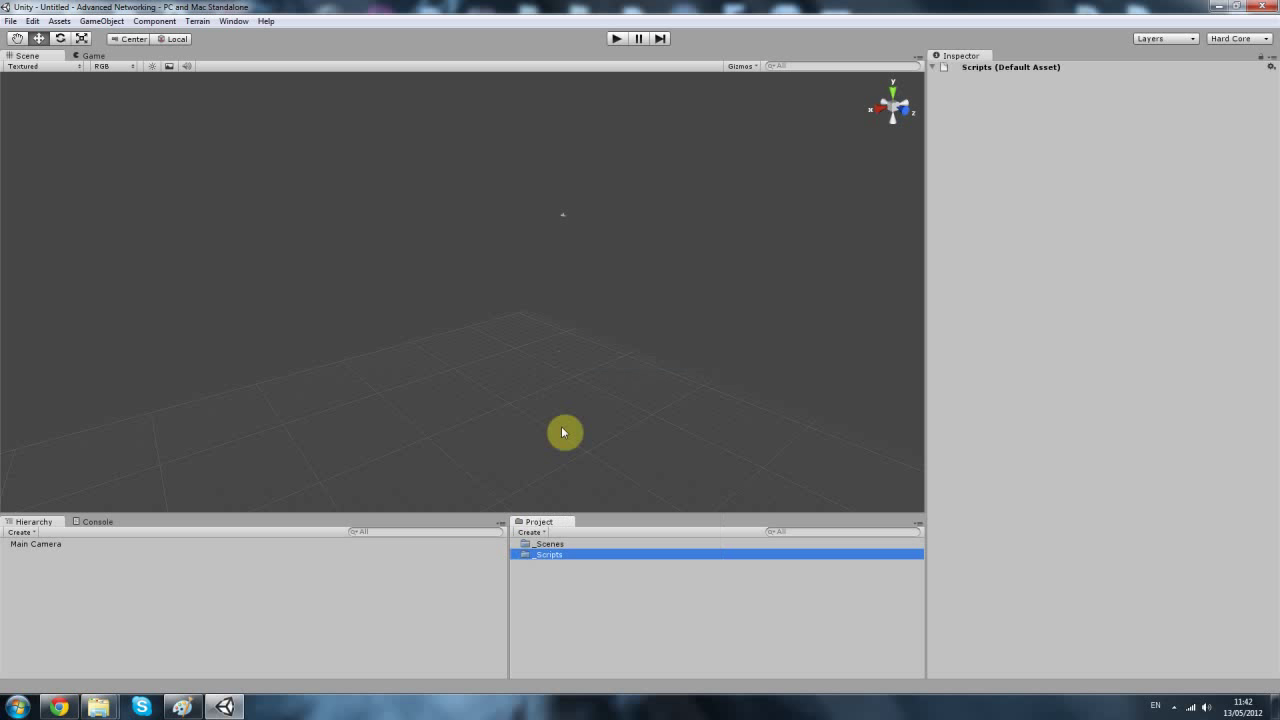
{"action": "right_click", "coordinate": [545, 561]}
{"action": "mouse_move", "coordinate": [609, 349]}
{"action": "left_click", "coordinate": [766, 350]}
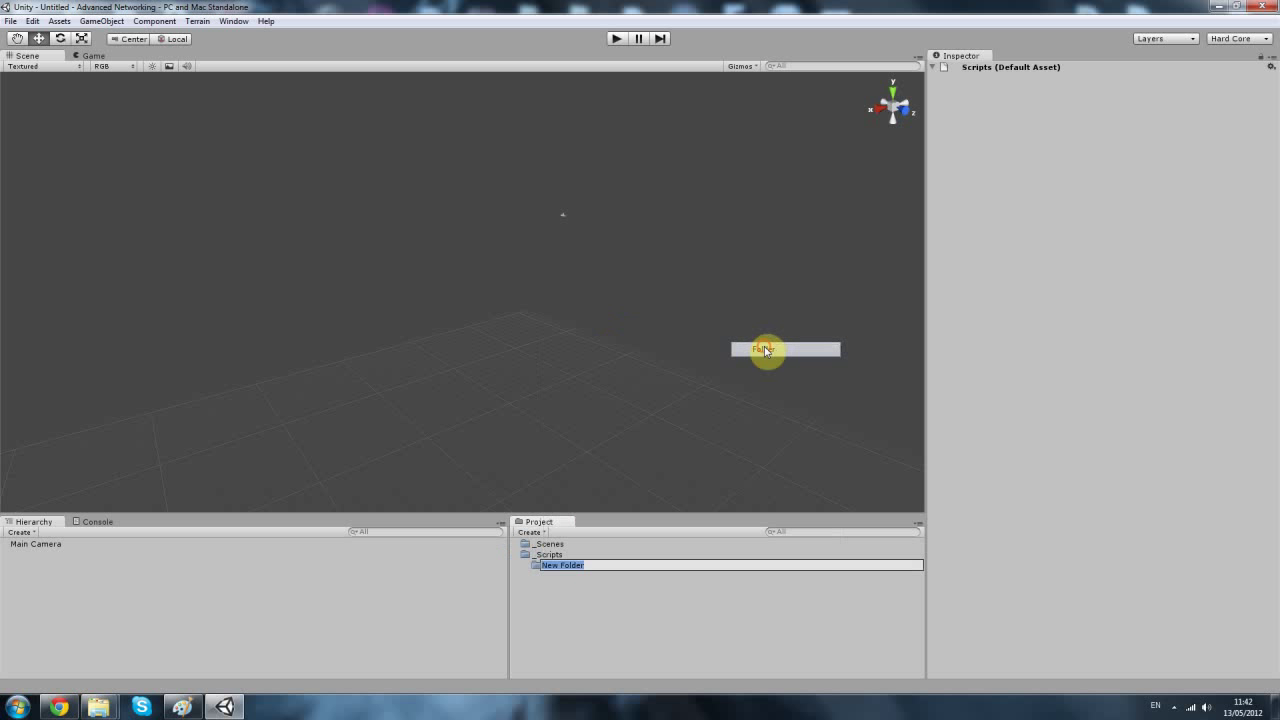
{"action": "type", "text": "Clie"}
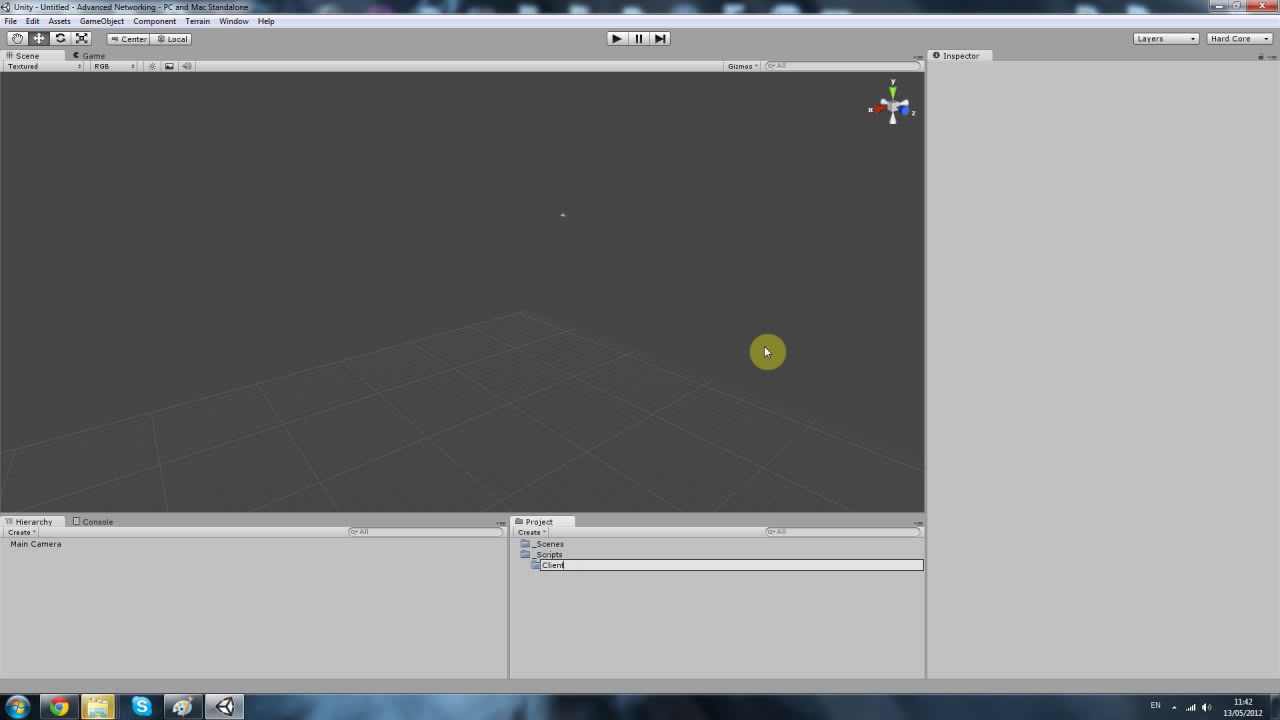
{"action": "type", "text": "nt"}
{"action": "key", "text": "Return"}
Create a folder named Server inside _Scripts, at the same level as its Client folder
{"action": "right_click", "coordinate": [575, 554]}
{"action": "left_click", "coordinate": [652, 346]}
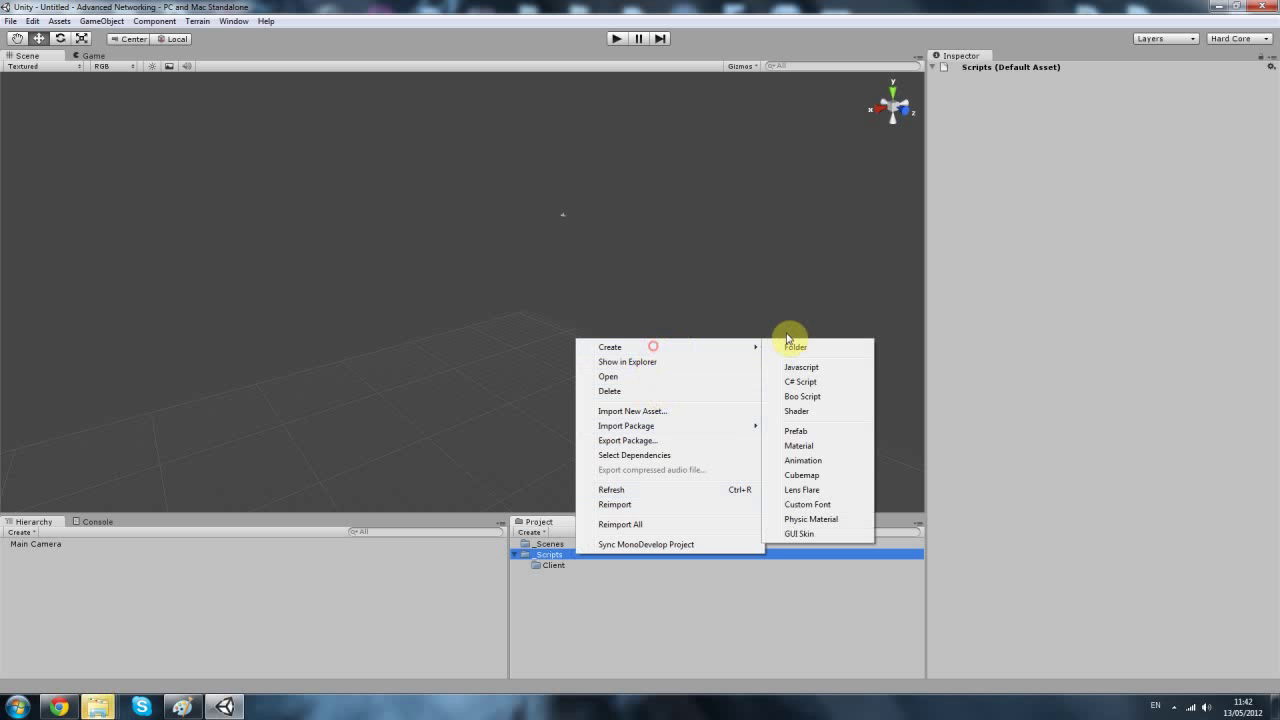
{"action": "left_click", "coordinate": [788, 345]}
{"action": "type", "text": "Server"}
{"action": "key", "text": "Return"}
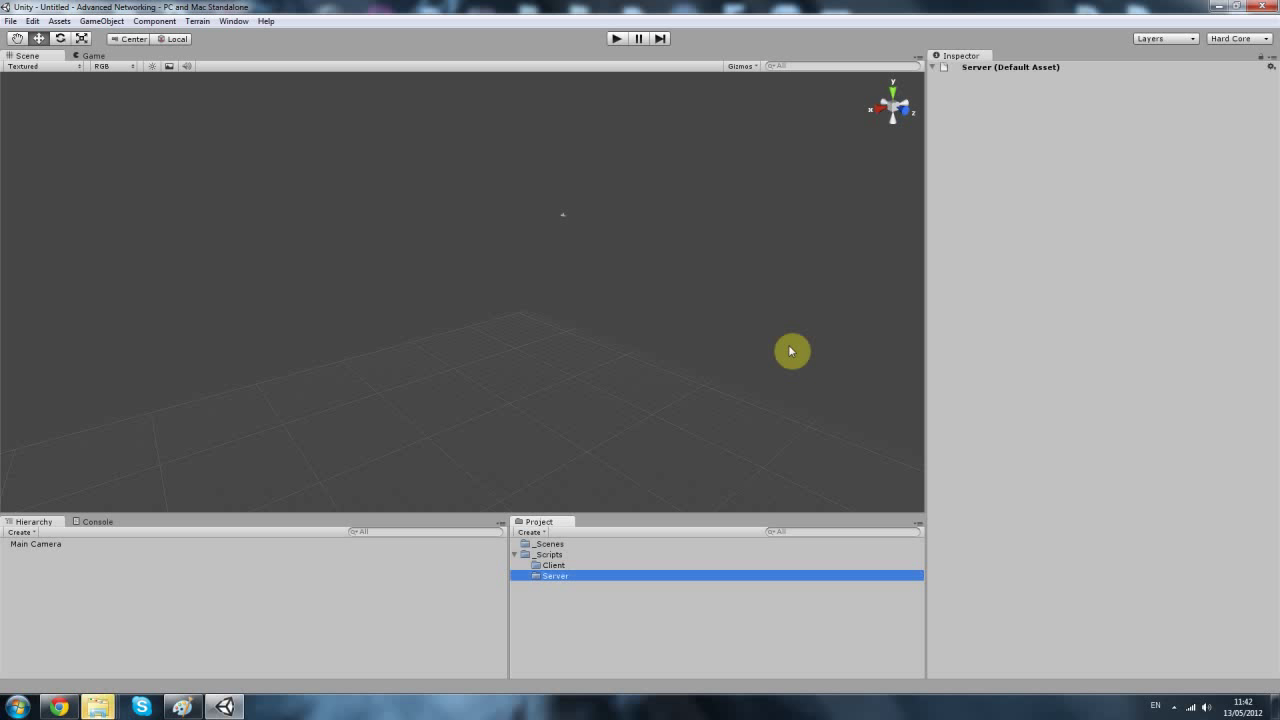
{"action": "left_click", "coordinate": [549, 556], "text": "shift"}
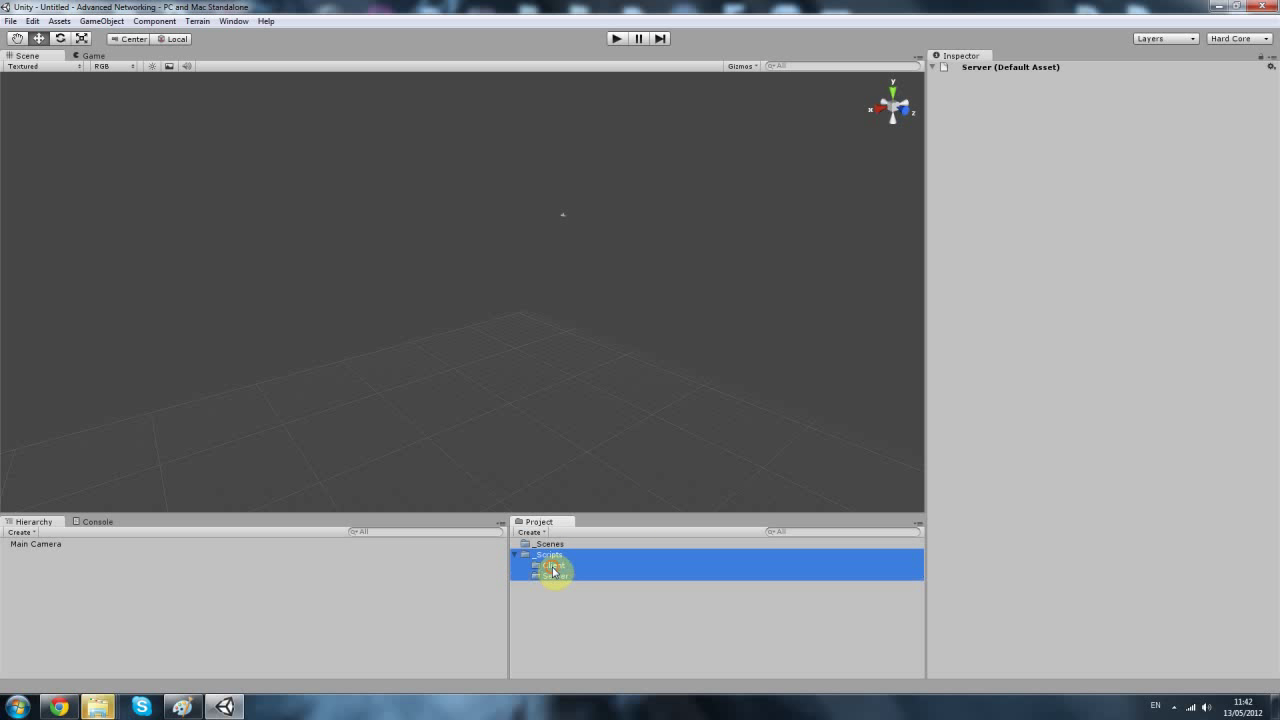
{"action": "left_click", "coordinate": [553, 566]}
Create a folder named Client inside the _Scenes folder
{"action": "left_click", "coordinate": [585, 544]}
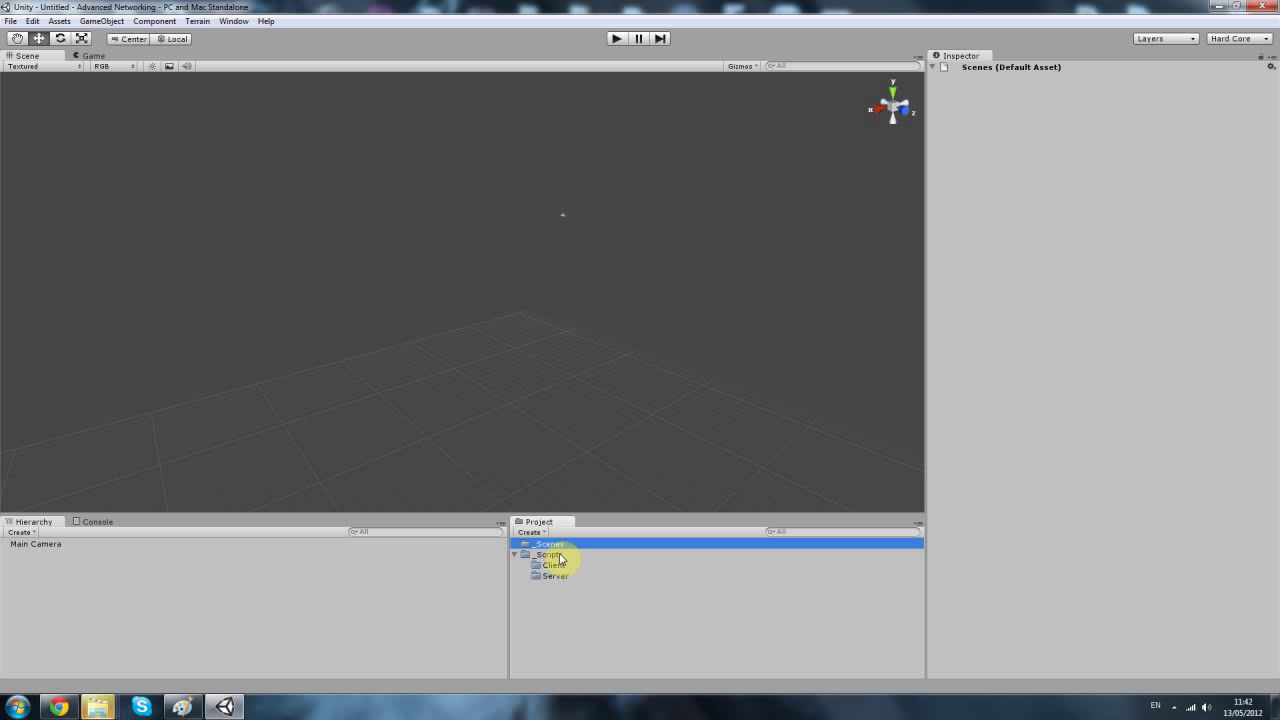
{"action": "right_click", "coordinate": [562, 545]}
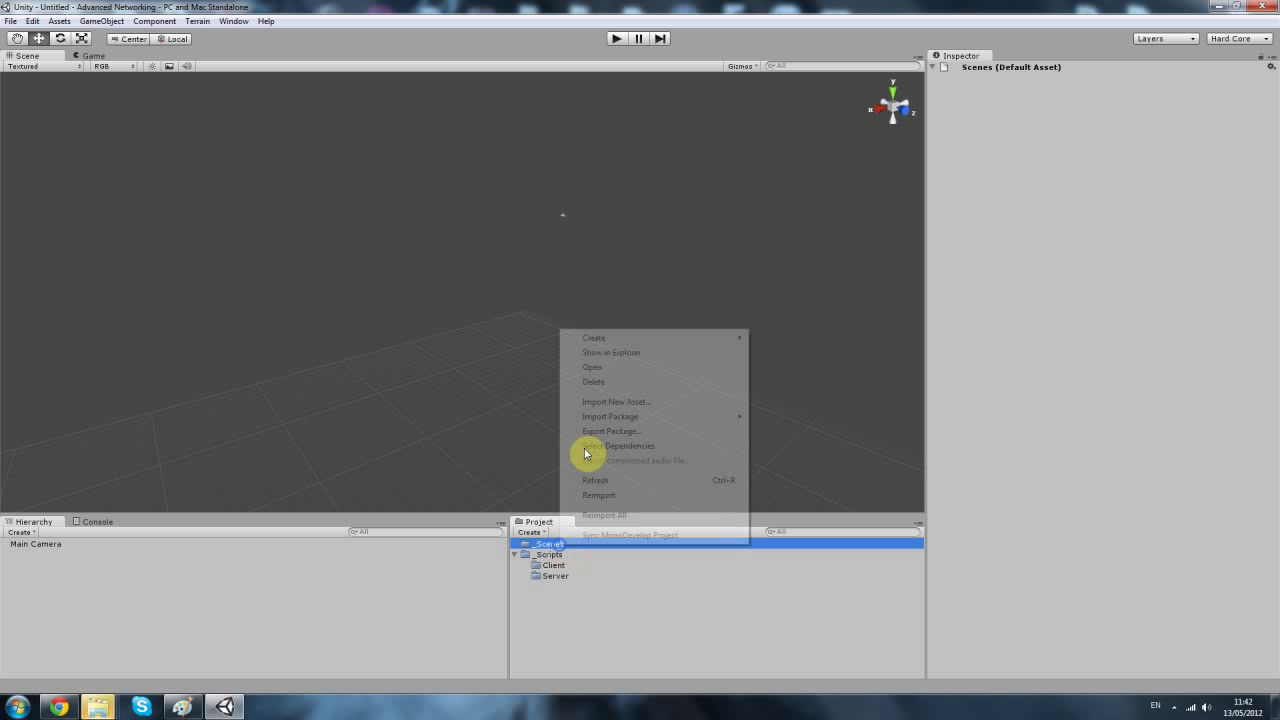
{"action": "left_click", "coordinate": [766, 338]}
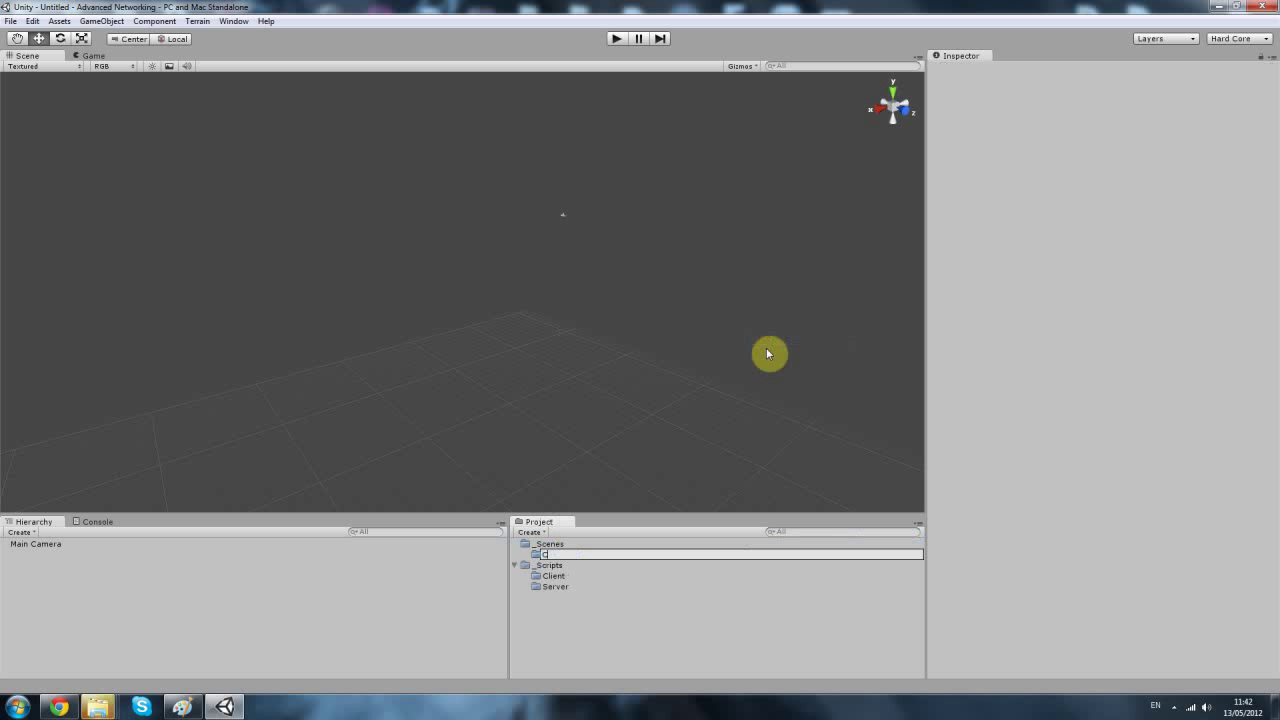
{"action": "type", "text": "Client"}
{"action": "key", "text": "Return"}
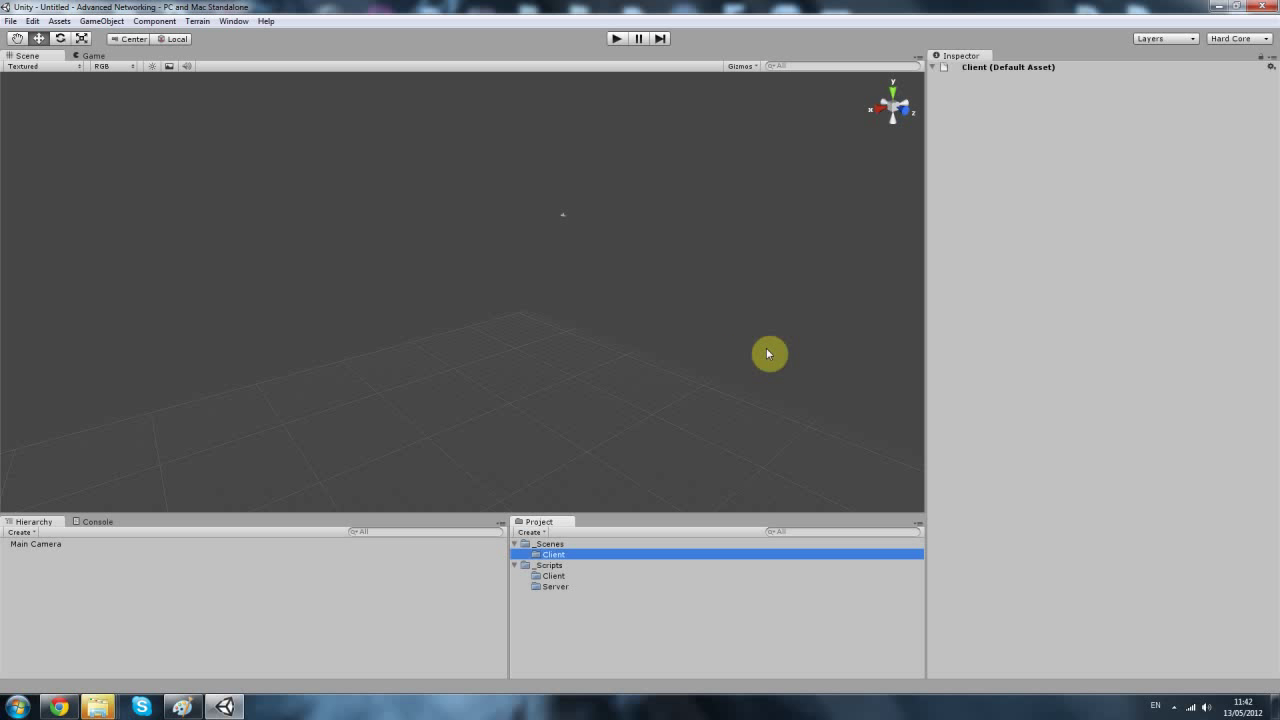
Create a folder named Server inside _Scenes, at the same level as its Client folder
{"action": "right_click", "coordinate": [580, 544]}
{"action": "mouse_move", "coordinate": [728, 331]}
{"action": "left_click", "coordinate": [820, 331]}
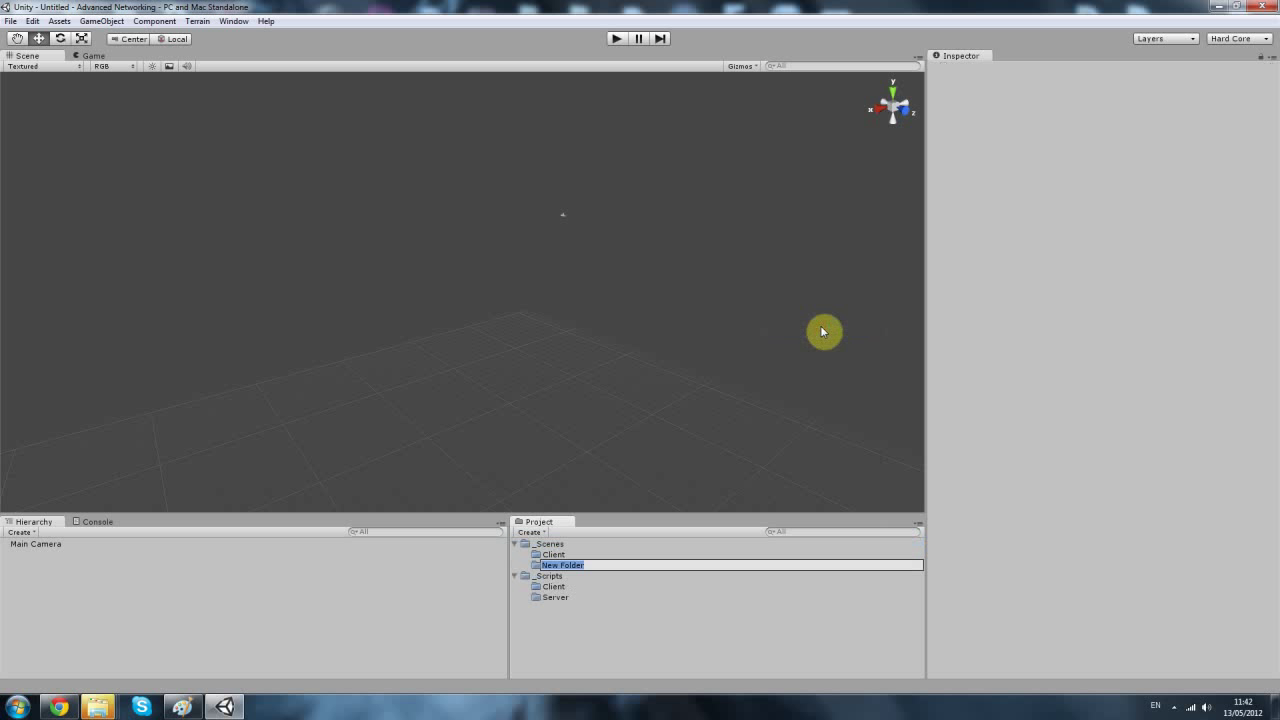
{"action": "type", "text": "Server"}
{"action": "key", "text": "Return"}
{"action": "left_click", "coordinate": [603, 615]}
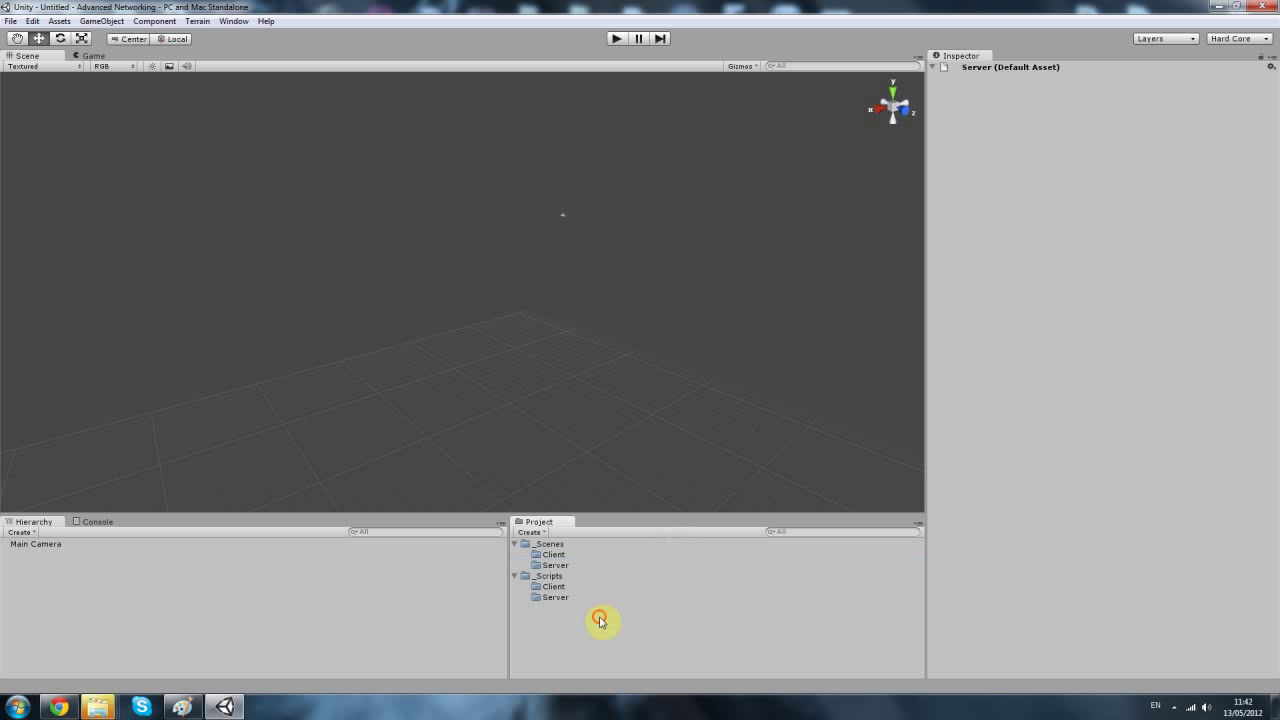
Create a folder named Tutorial inside the Client folder of _Scenes
{"action": "right_click", "coordinate": [555, 556]}
{"action": "mouse_move", "coordinate": [590, 344]}
{"action": "left_click", "coordinate": [757, 346]}
{"action": "type", "text": "S"}
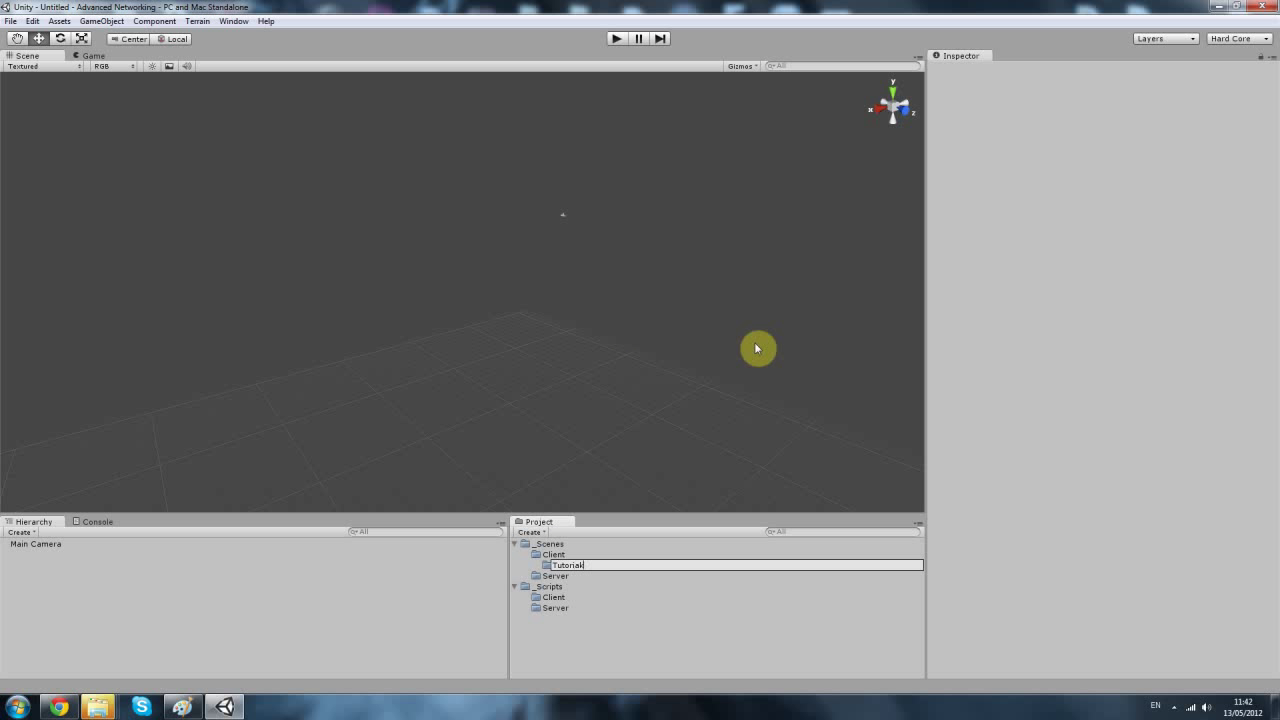
{"action": "key", "text": "Return"}
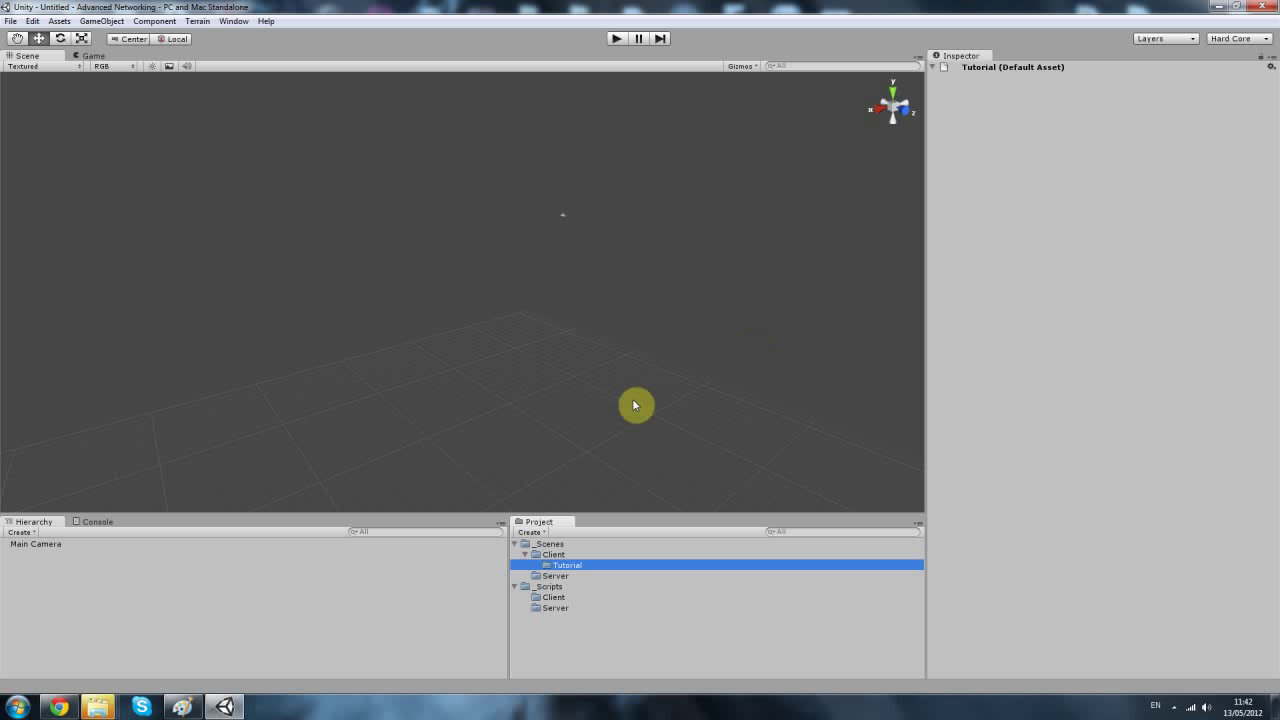
Save the current scene as Server in the Server folder of _Scenes and check that it is listed there
{"action": "right_click", "coordinate": [551, 577]}
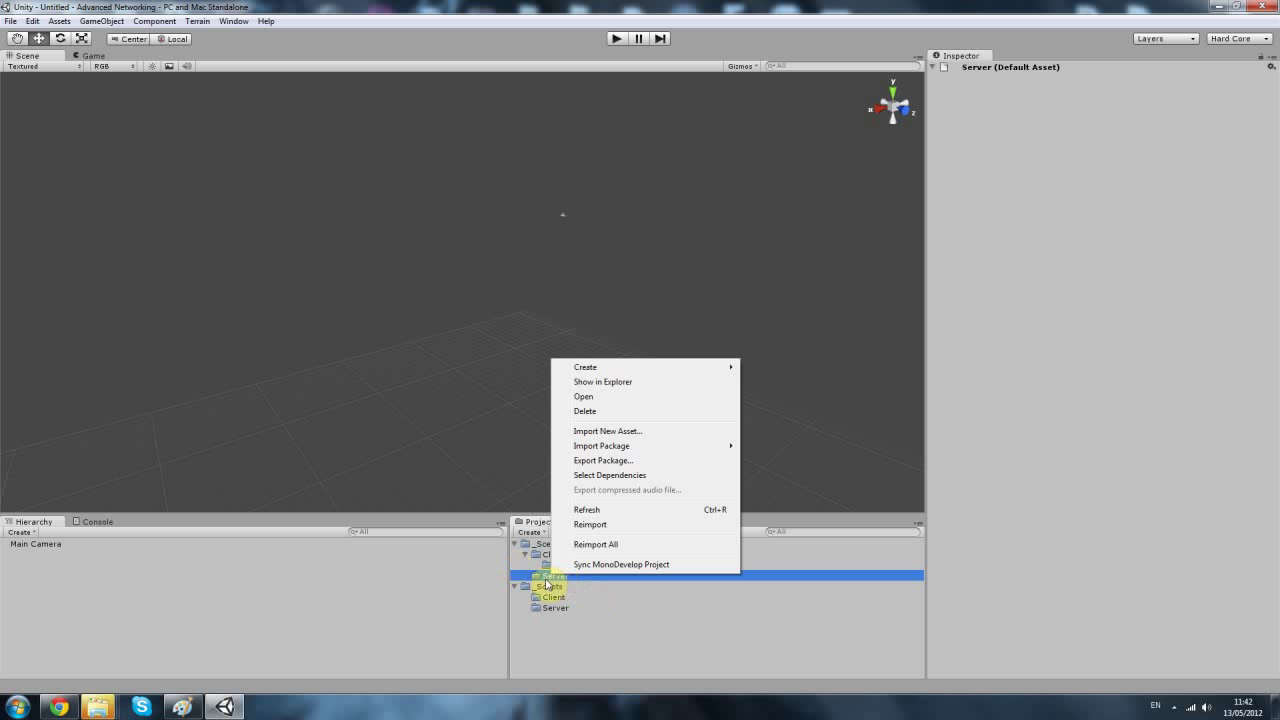
{"action": "left_click", "coordinate": [538, 582]}
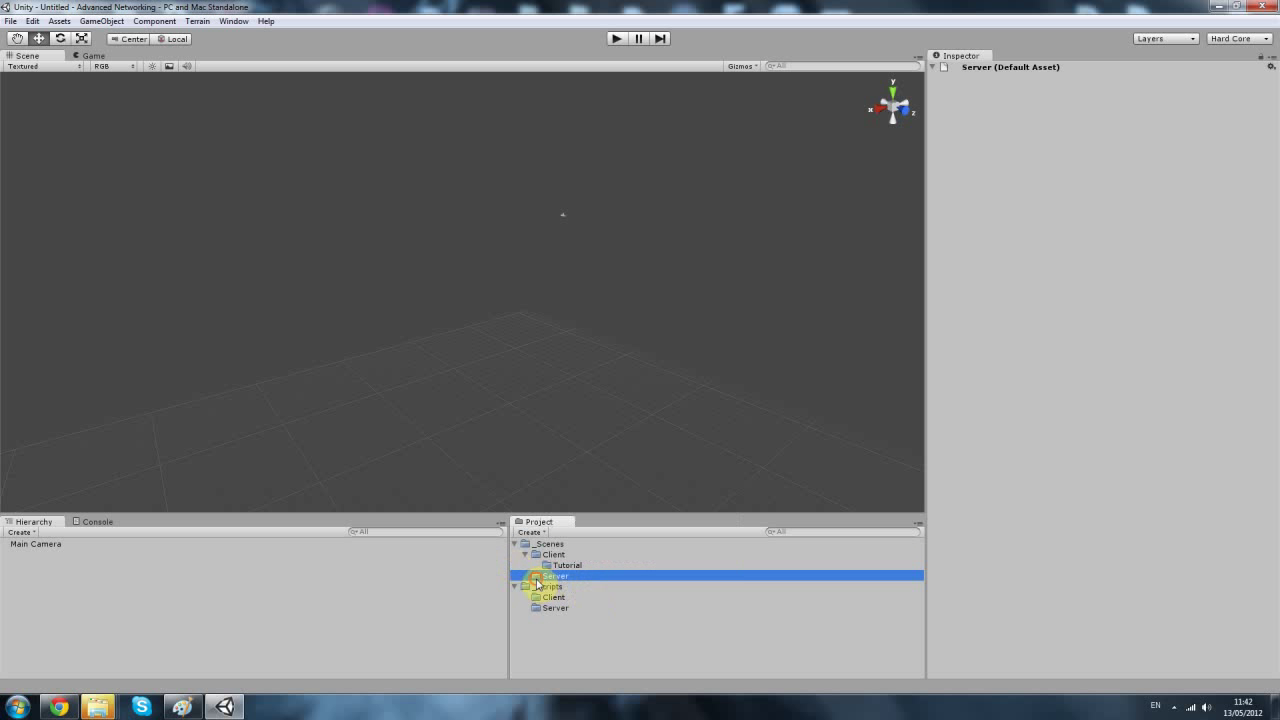
{"action": "left_click", "coordinate": [10, 21]}
{"action": "left_click", "coordinate": [40, 86]}
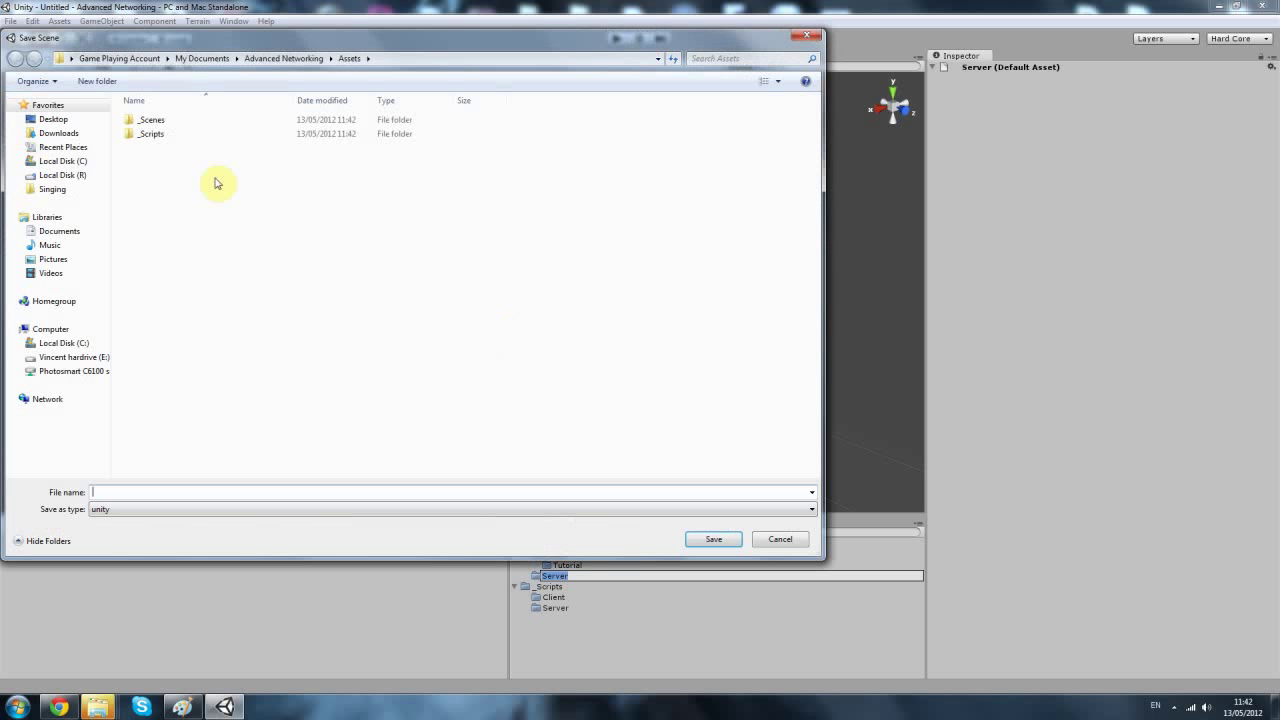
{"action": "double_click", "coordinate": [217, 122]}
{"action": "double_click", "coordinate": [191, 134]}
{"action": "left_click", "coordinate": [118, 489]}
{"action": "type", "text": "Server"}
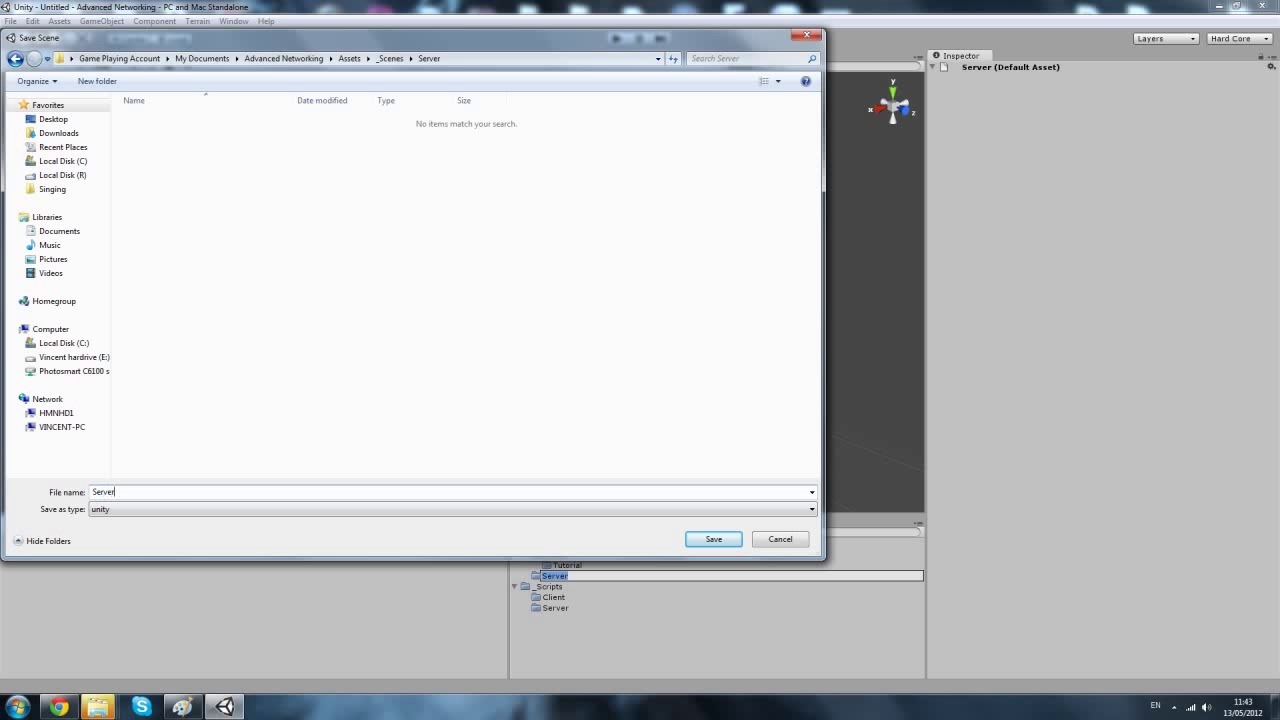
{"action": "key", "text": "Return"}
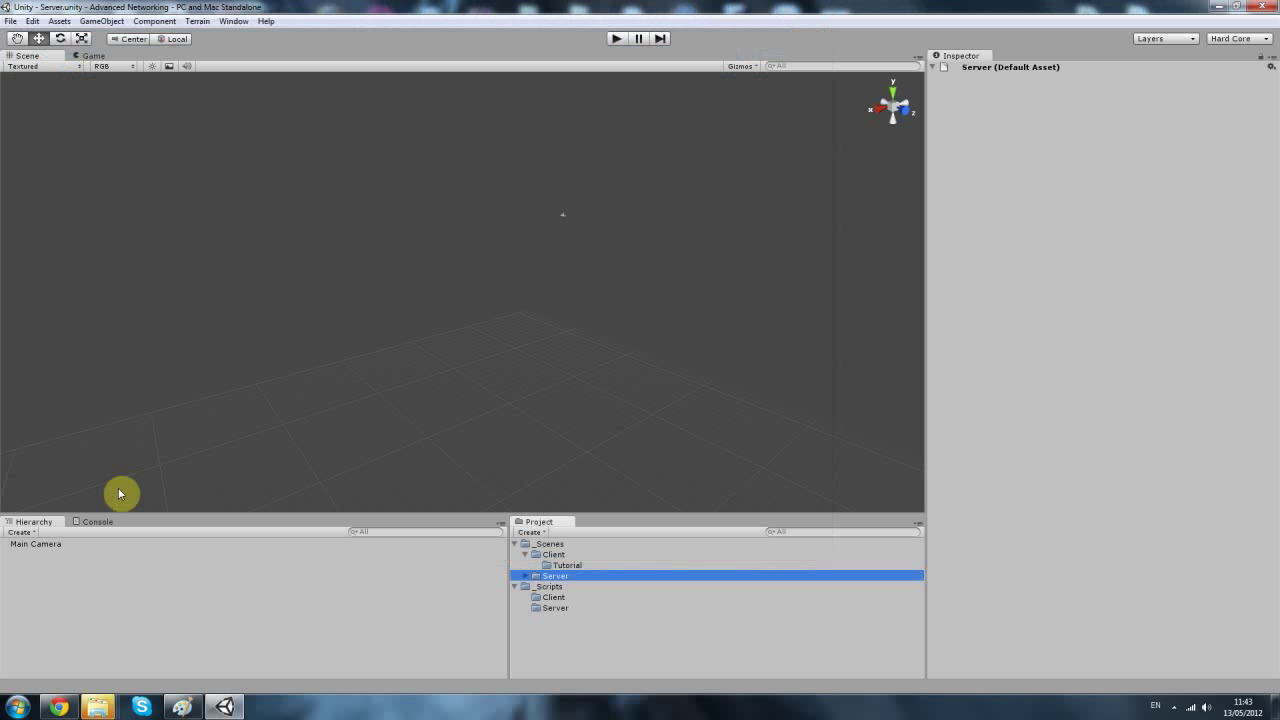
{"action": "left_click", "coordinate": [525, 577]}
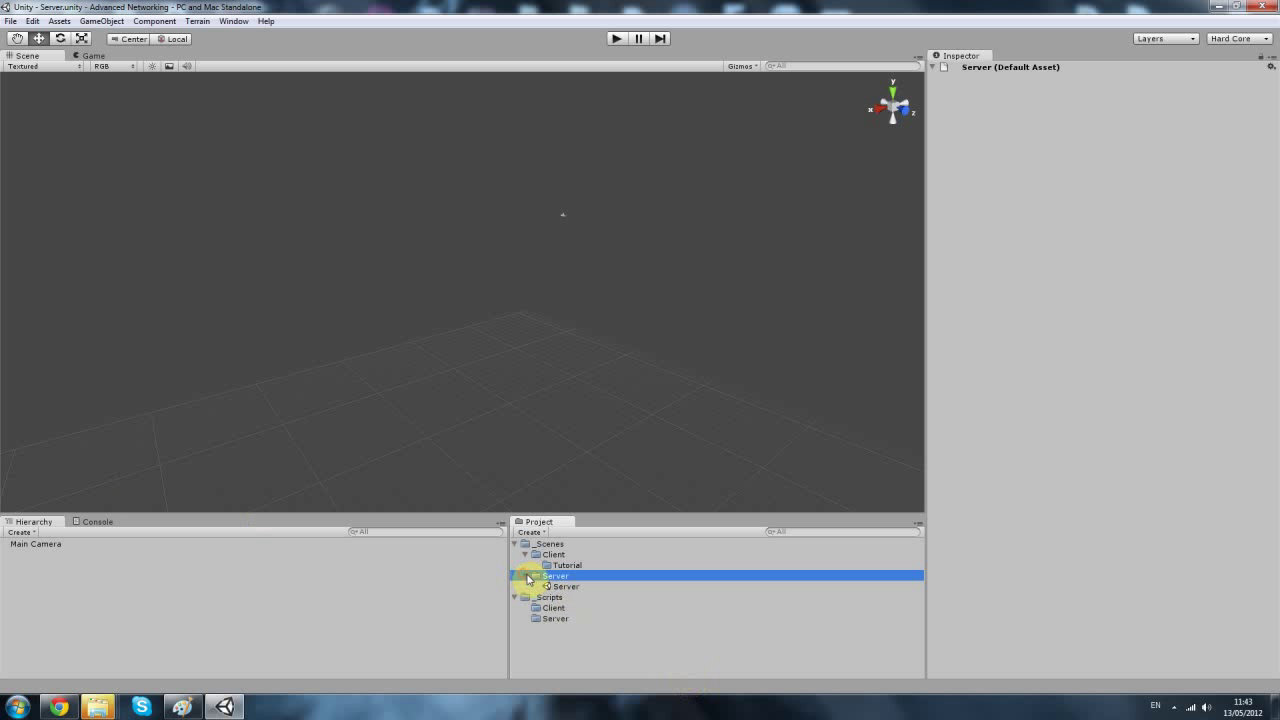
{"action": "left_click", "coordinate": [526, 577]}
{"action": "left_click", "coordinate": [10, 21]}
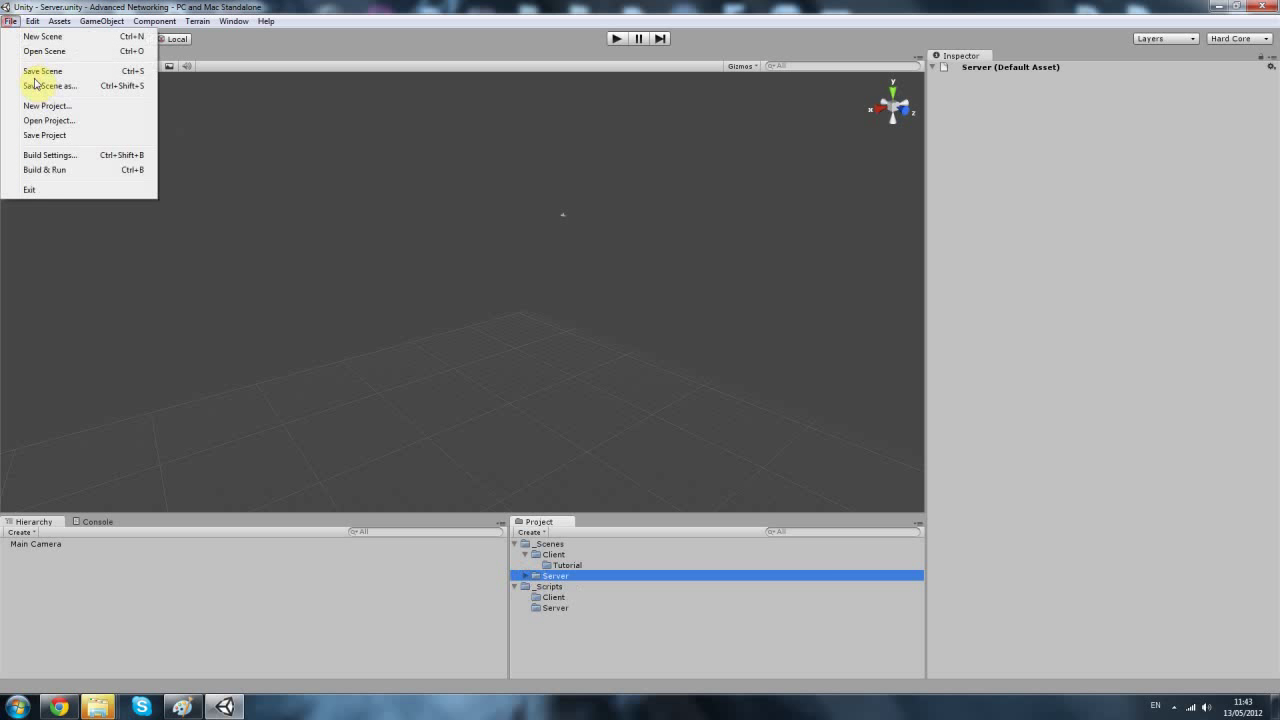
{"action": "left_click", "coordinate": [38, 87]}
{"action": "left_click", "coordinate": [776, 534]}
Create a folder named Login inside the Client folder of _Scenes and delete it again
{"action": "right_click", "coordinate": [538, 545]}
{"action": "right_click", "coordinate": [556, 555]}
{"action": "mouse_move", "coordinate": [606, 350]}
{"action": "left_click", "coordinate": [777, 350]}
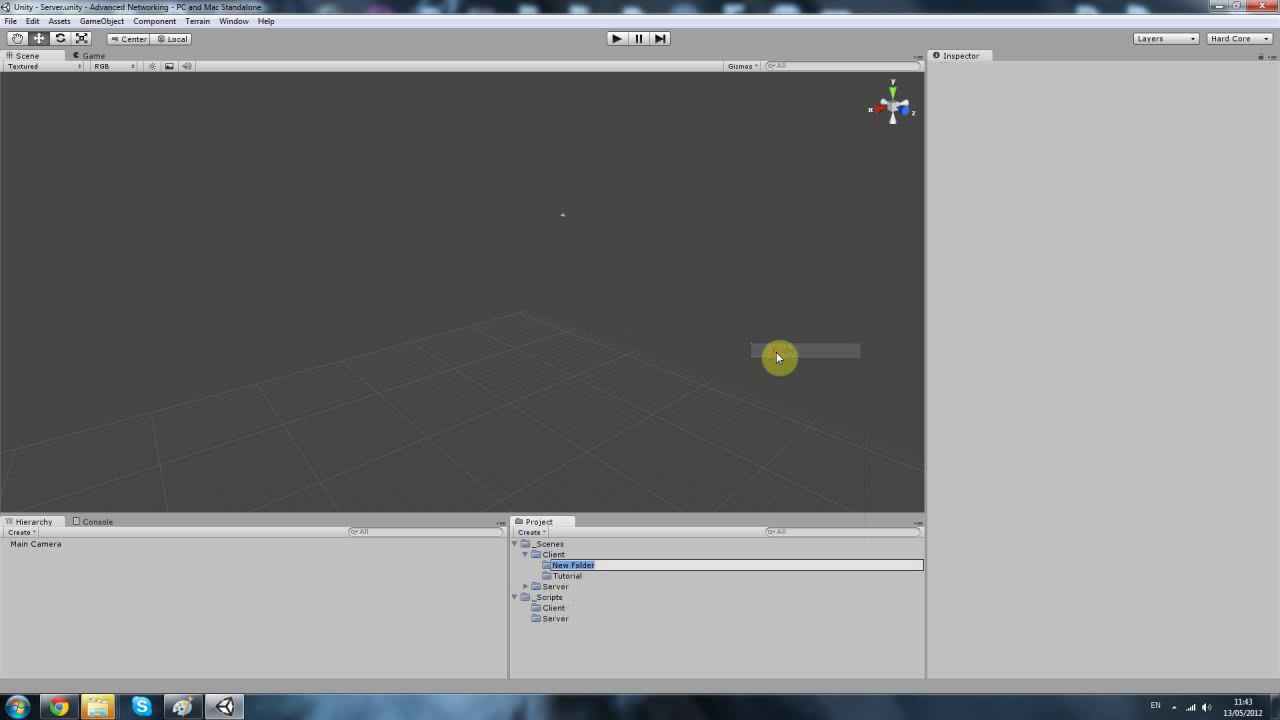
{"action": "type", "text": "Uogin"}
{"action": "key", "text": "Return"}
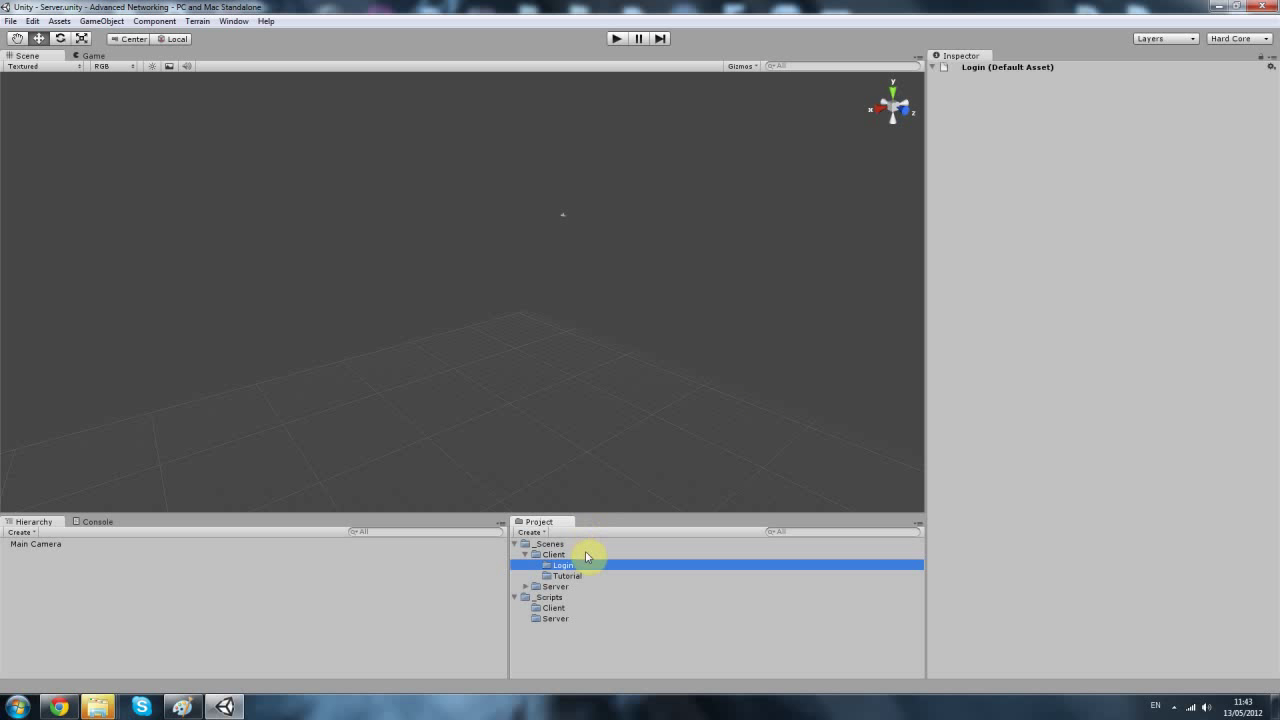
{"action": "key", "text": "Delete"}
{"action": "key", "text": "Return"}
Save a copy of the scene as Login in the Client folder of _Scenes
{"action": "left_click", "coordinate": [9, 20]}
{"action": "left_click", "coordinate": [30, 88]}
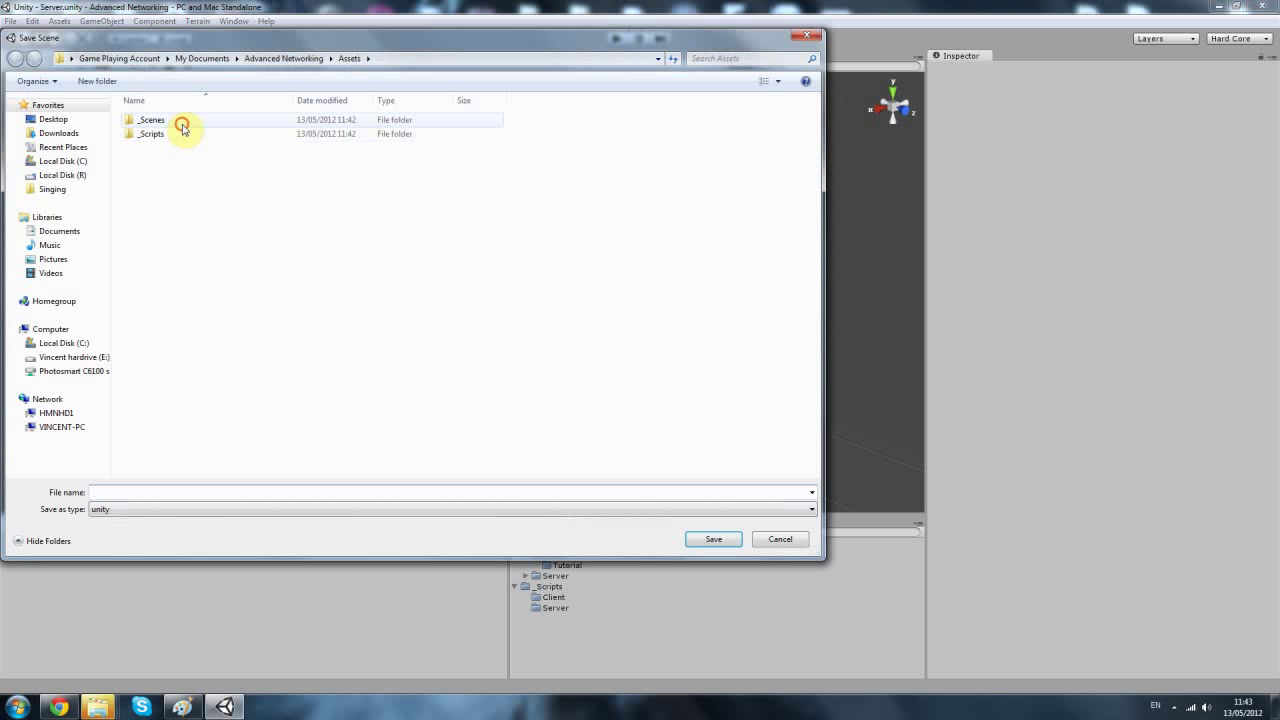
{"action": "double_click", "coordinate": [182, 122]}
{"action": "double_click", "coordinate": [180, 121]}
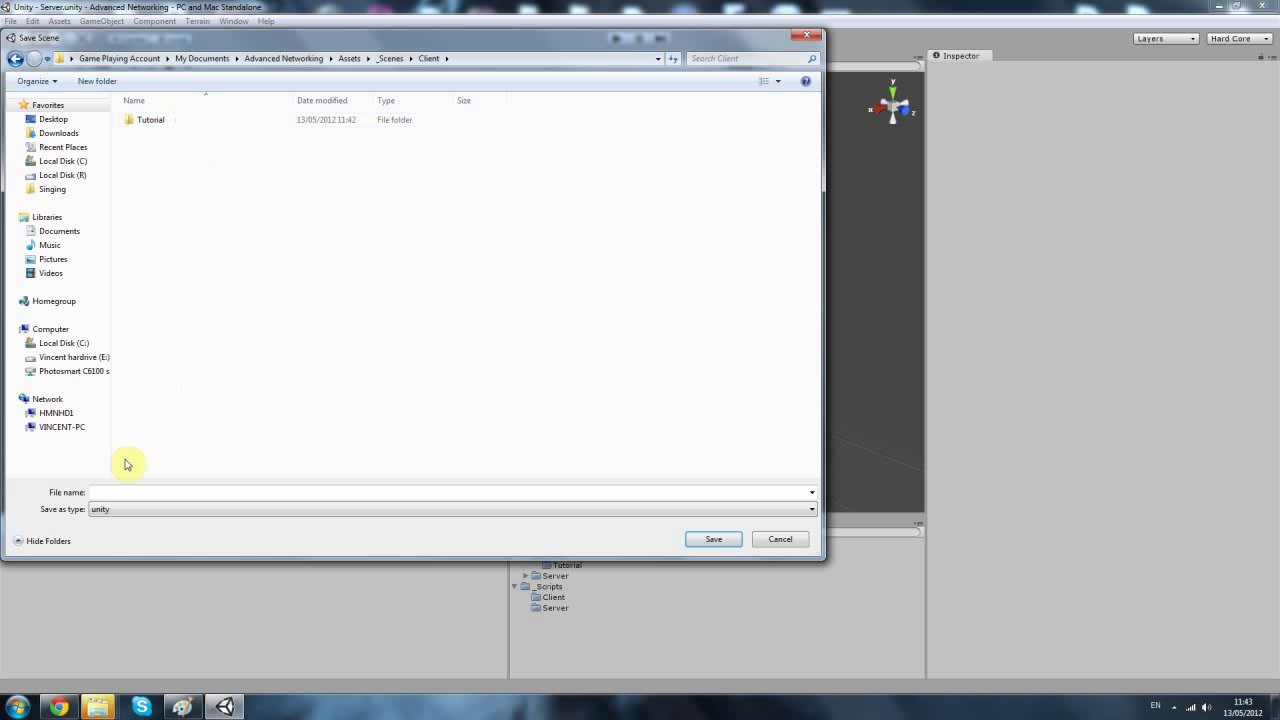
{"action": "left_click", "coordinate": [117, 491]}
{"action": "type", "text": "Log"}
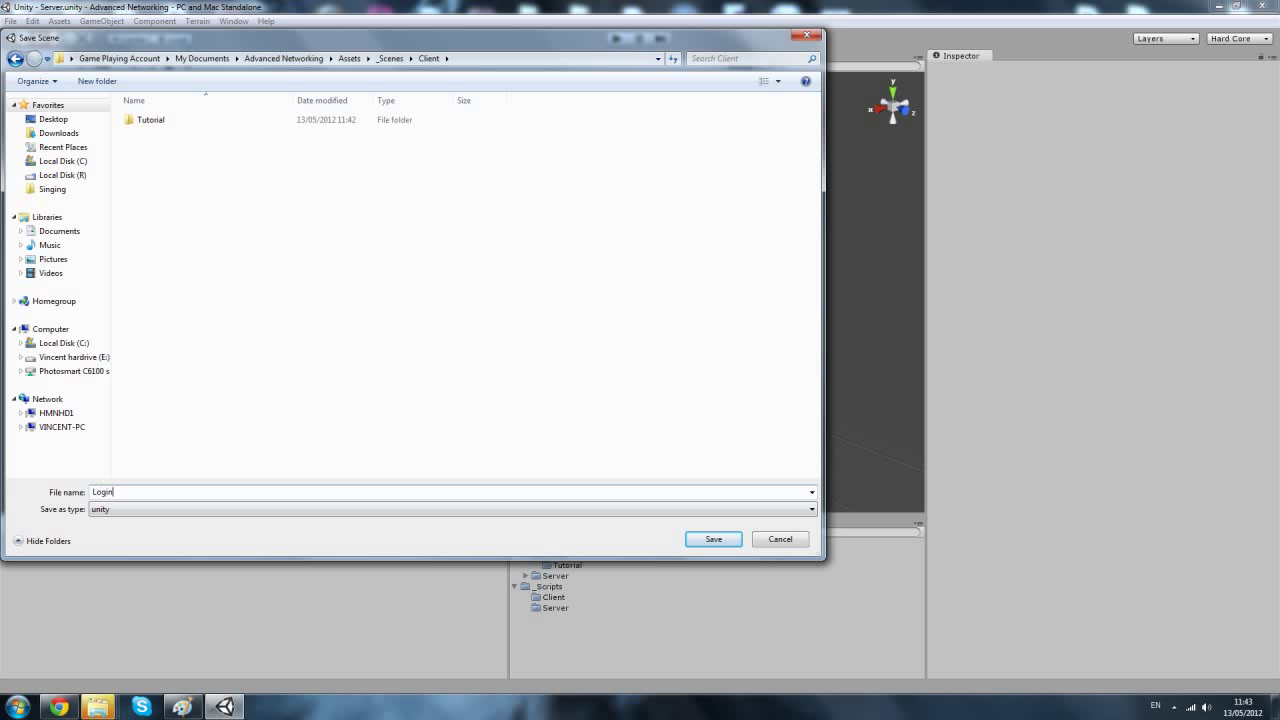
{"action": "type", "text": "in"}
{"action": "key", "text": "Return"}
Save another copy of the scene as Character Selection in the Client folder of _Scenes
{"action": "left_click", "coordinate": [9, 20]}
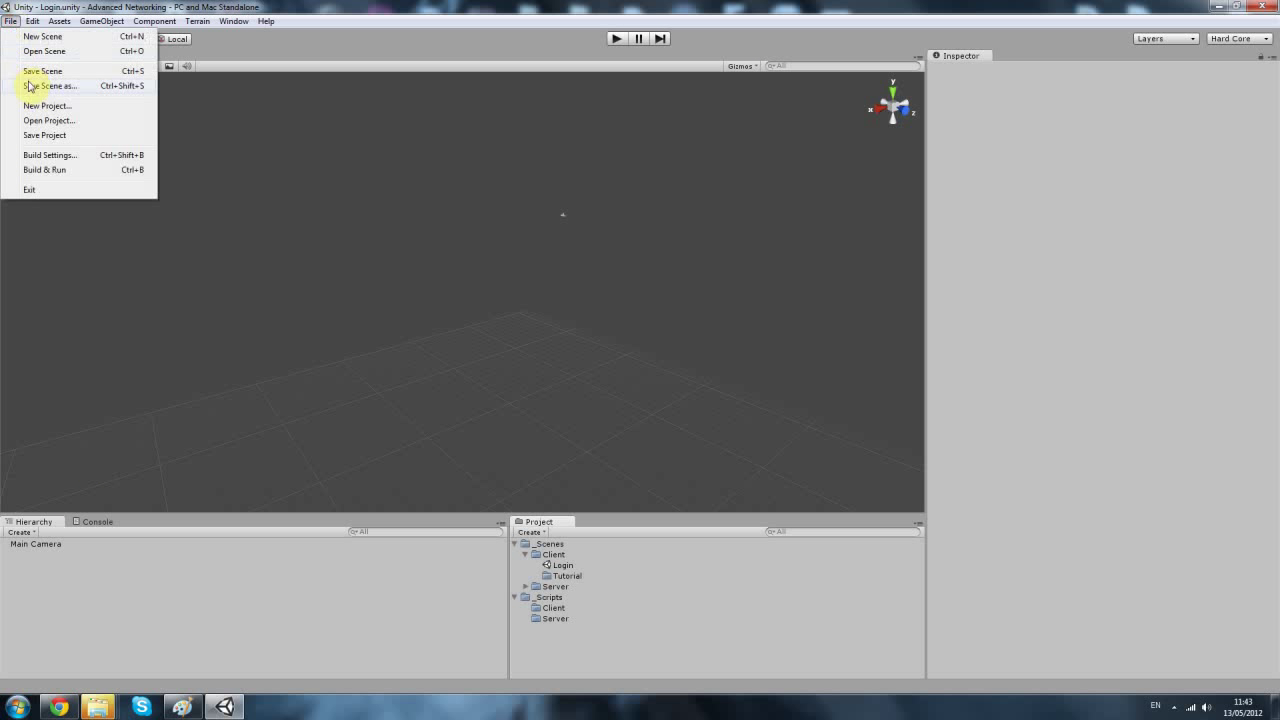
{"action": "left_click", "coordinate": [40, 86]}
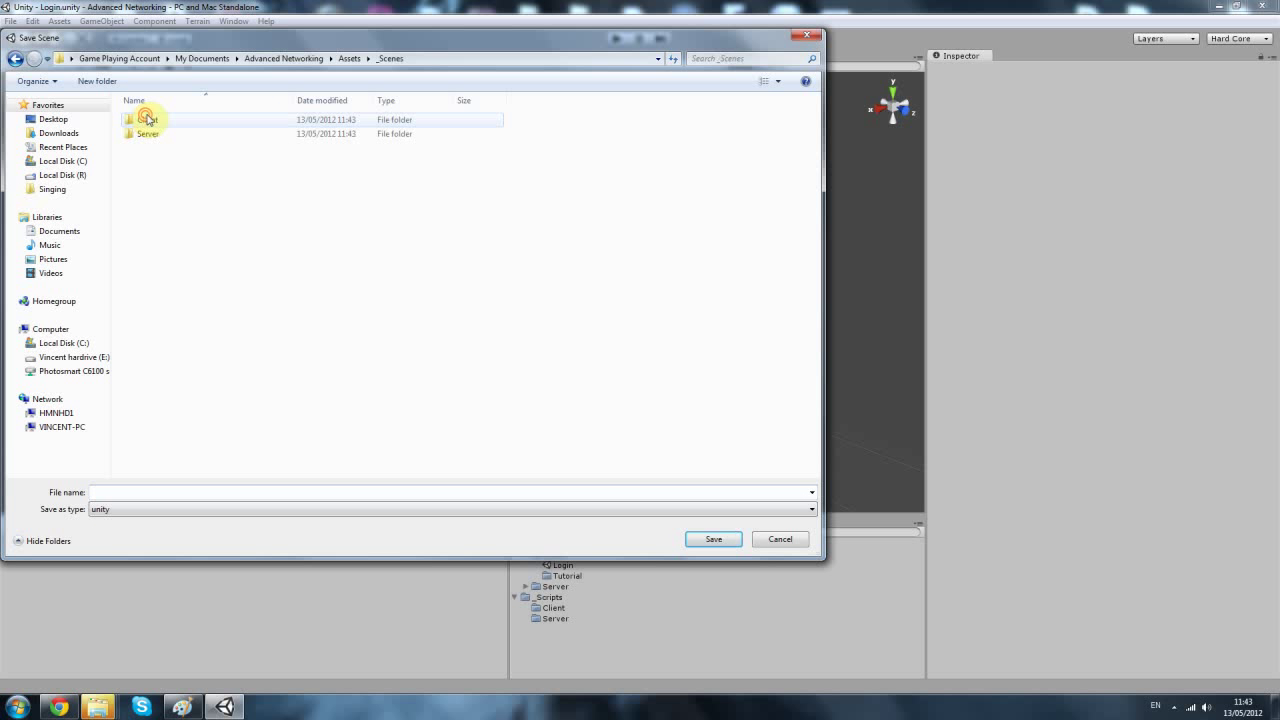
{"action": "double_click", "coordinate": [200, 120]}
{"action": "left_click", "coordinate": [128, 507]}
{"action": "left_click", "coordinate": [123, 492]}
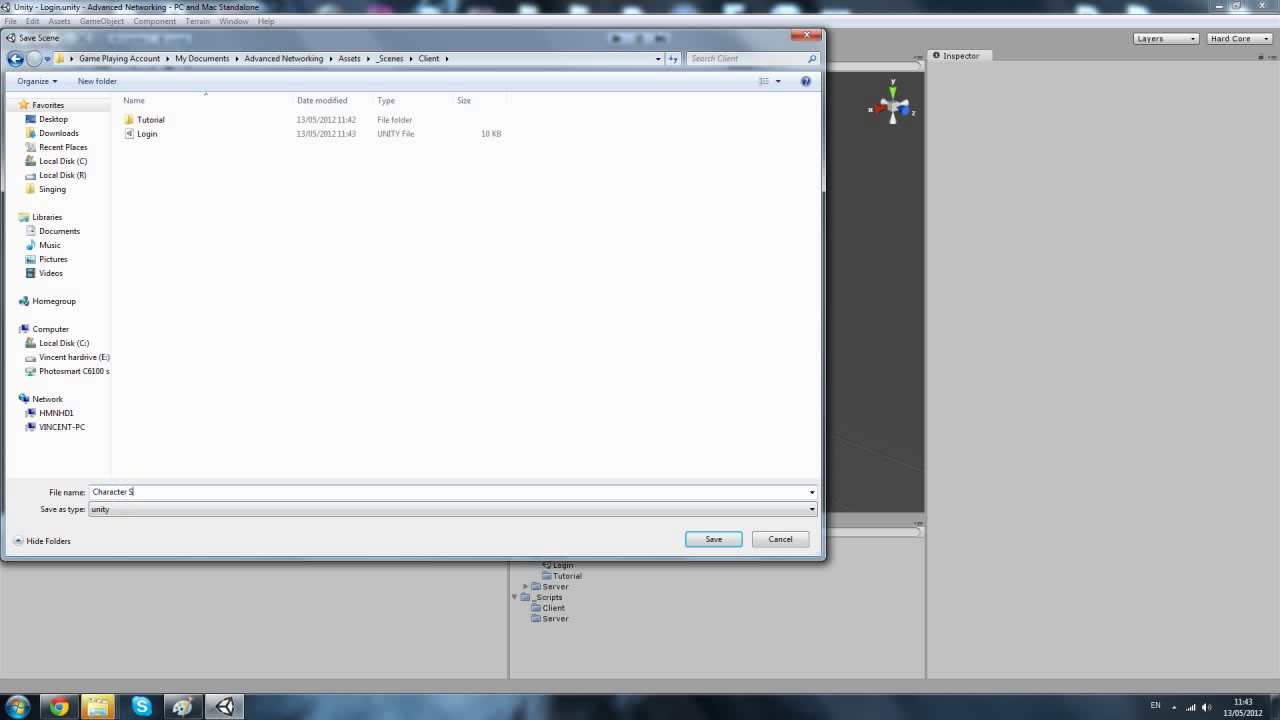
{"action": "key", "text": "Return"}
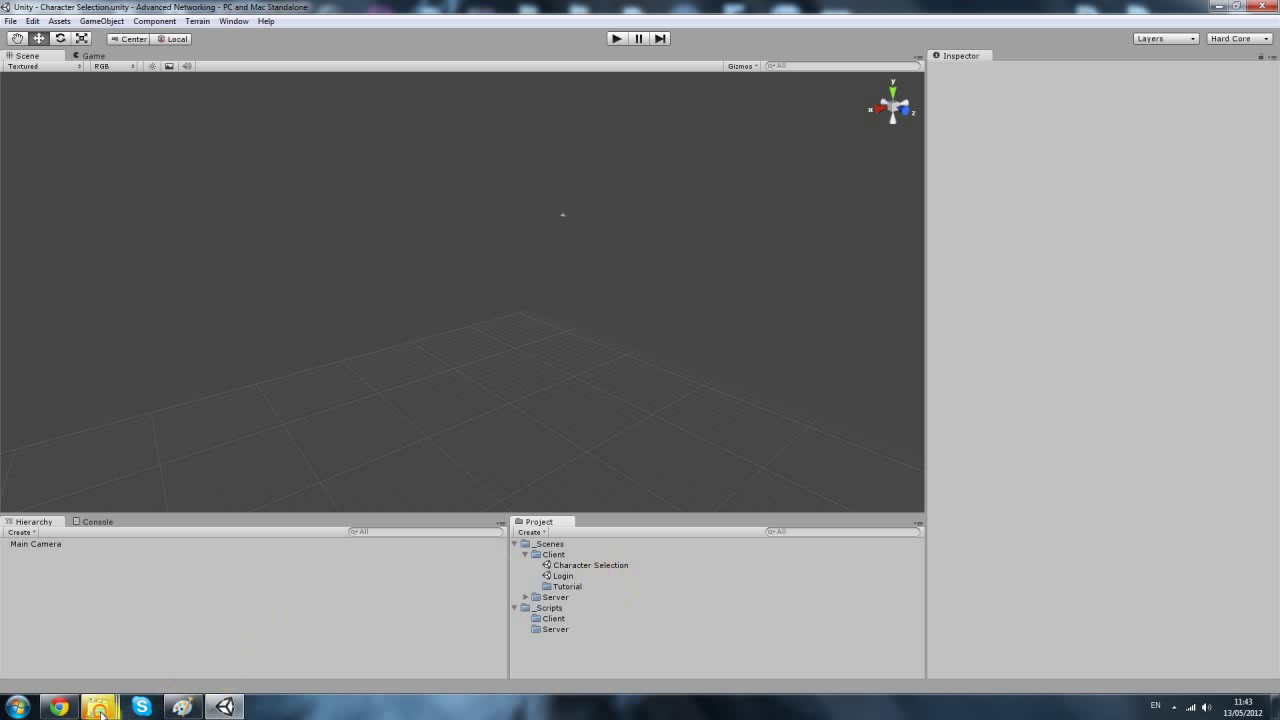
{"action": "mouse_move", "coordinate": [100, 712]}
{"action": "mouse_move", "coordinate": [445, 598]}
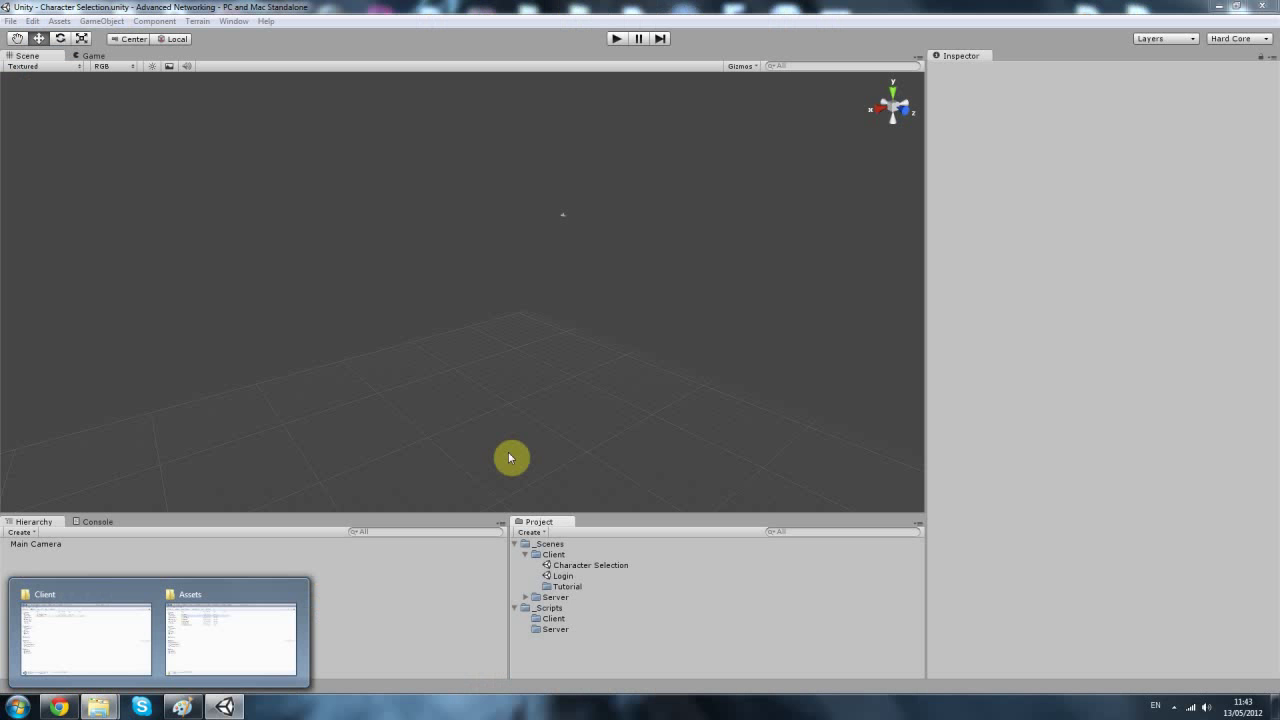
Collapse the Client folder of _Scenes and create a folder named UI inside the Server folder of _Scripts
{"action": "left_click", "coordinate": [525, 553]}
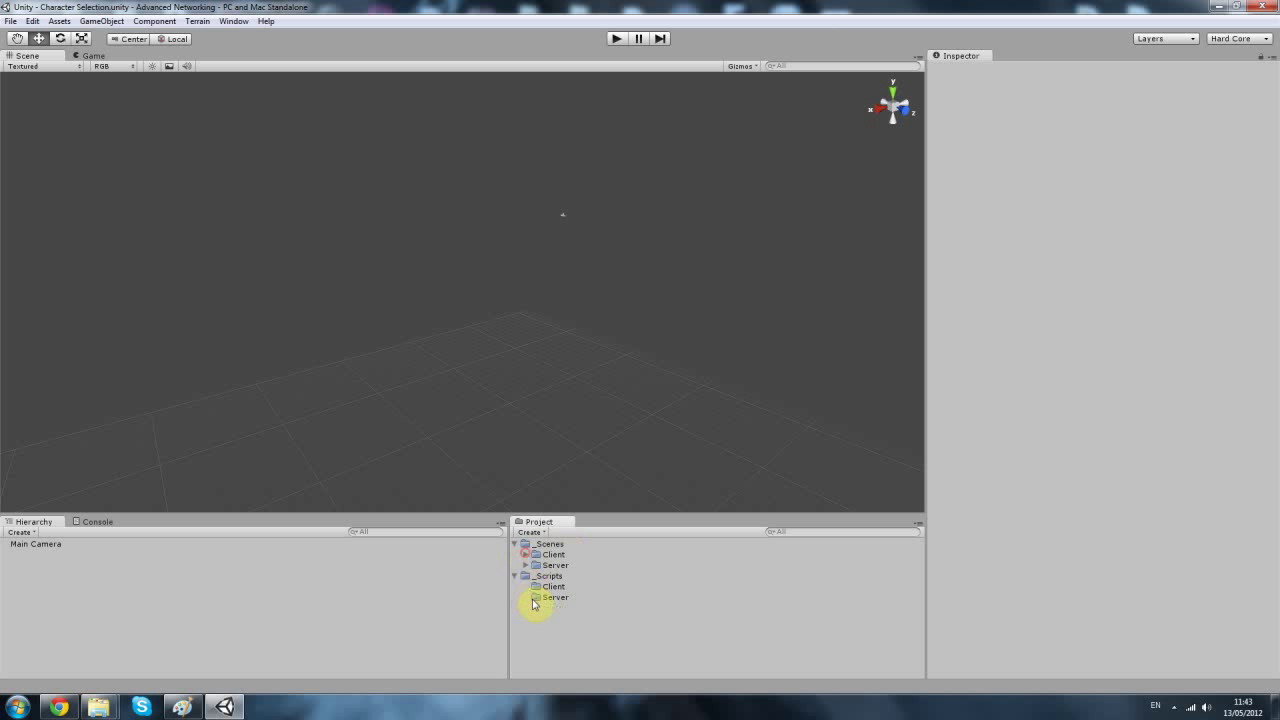
{"action": "right_click", "coordinate": [532, 597]}
{"action": "mouse_move", "coordinate": [600, 388]}
{"action": "left_click", "coordinate": [788, 397]}
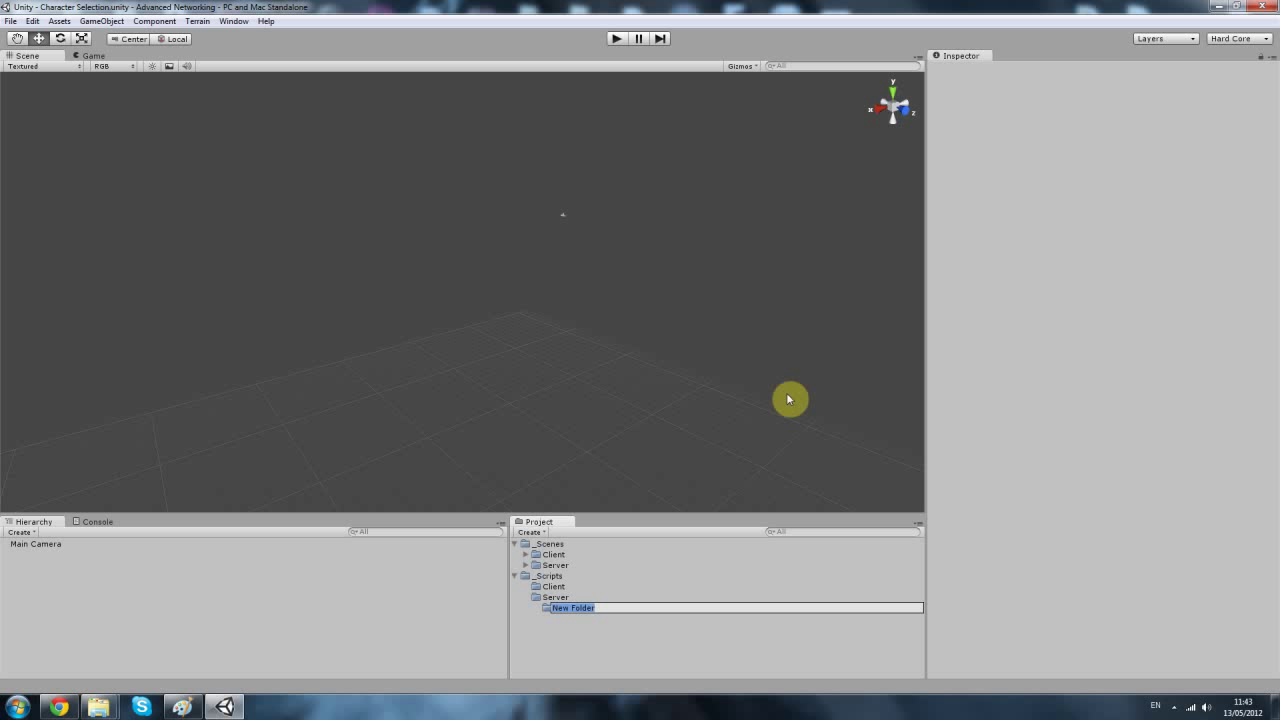
{"action": "key", "text": "Return"}
Create a folder named Common inside the Server folder of _Scripts
{"action": "right_click", "coordinate": [556, 597]}
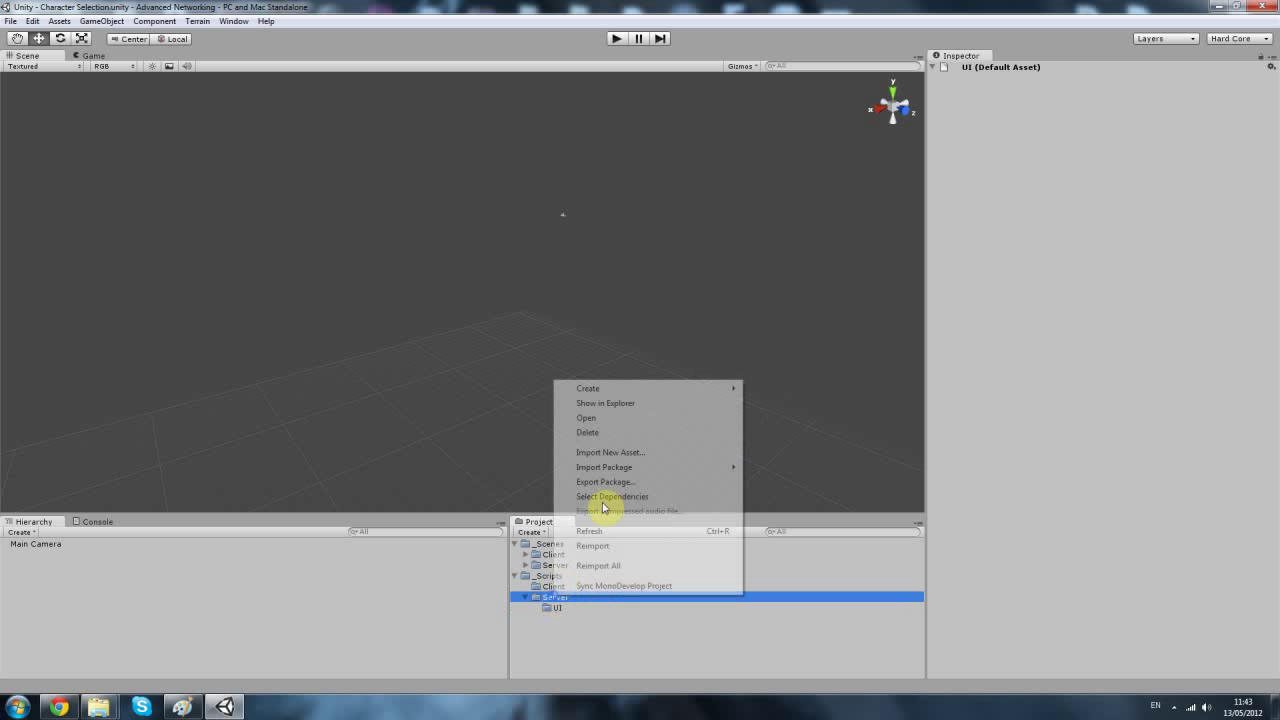
{"action": "mouse_move", "coordinate": [654, 388]}
{"action": "left_click", "coordinate": [806, 396]}
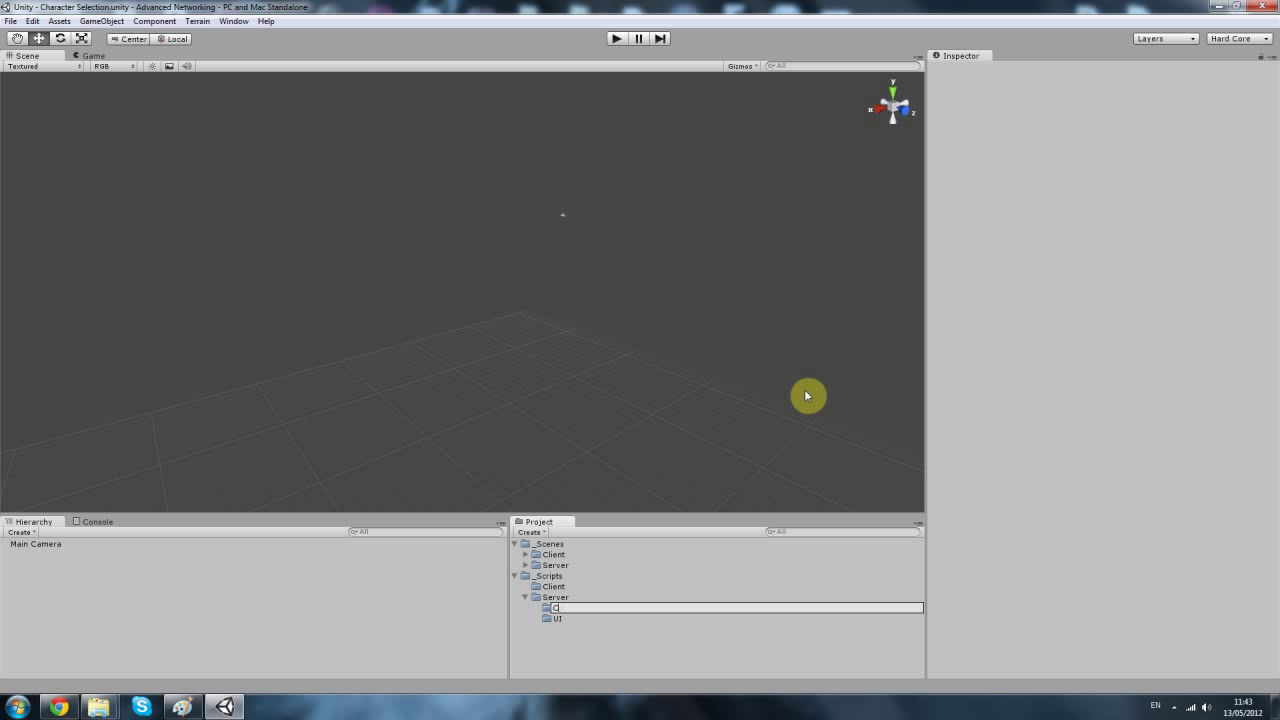
{"action": "type", "text": "mon"}
{"action": "key", "text": "Return"}
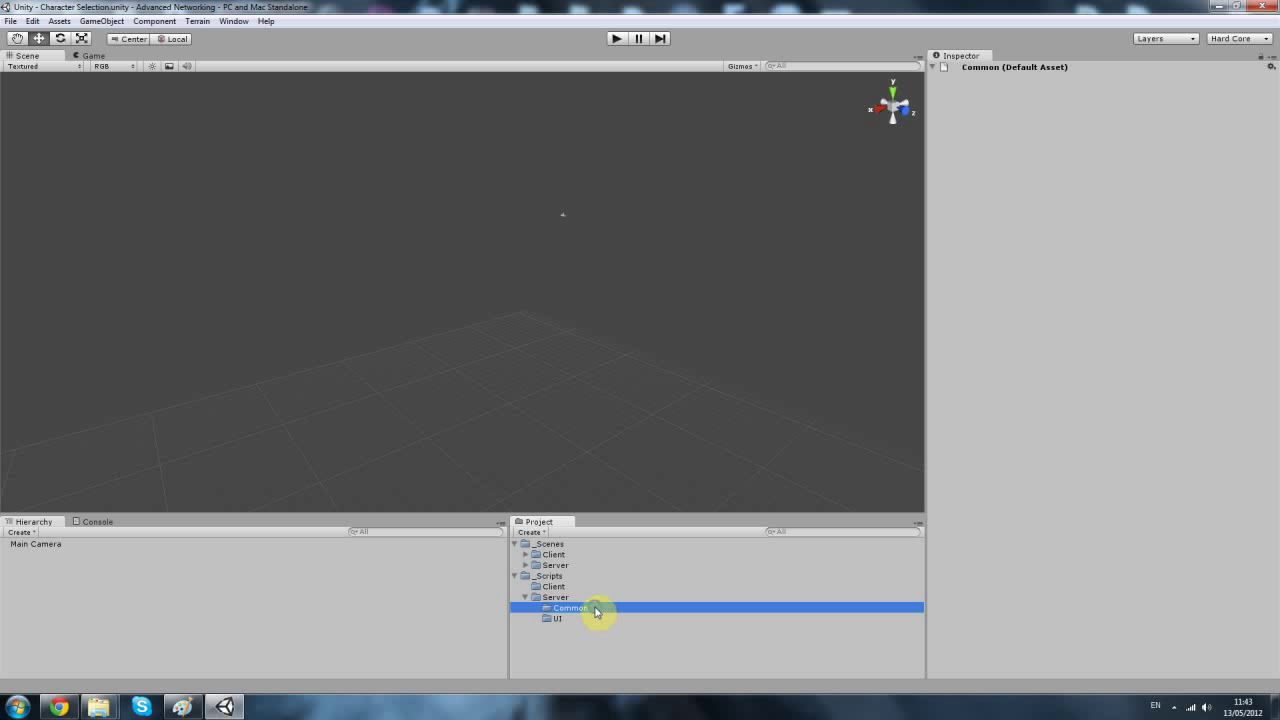
Create a C# script named AccountStructure inside the Common folder of the Server scripts and collapse that folder
{"action": "right_click", "coordinate": [598, 608]}
{"action": "left_click", "coordinate": [686, 402]}
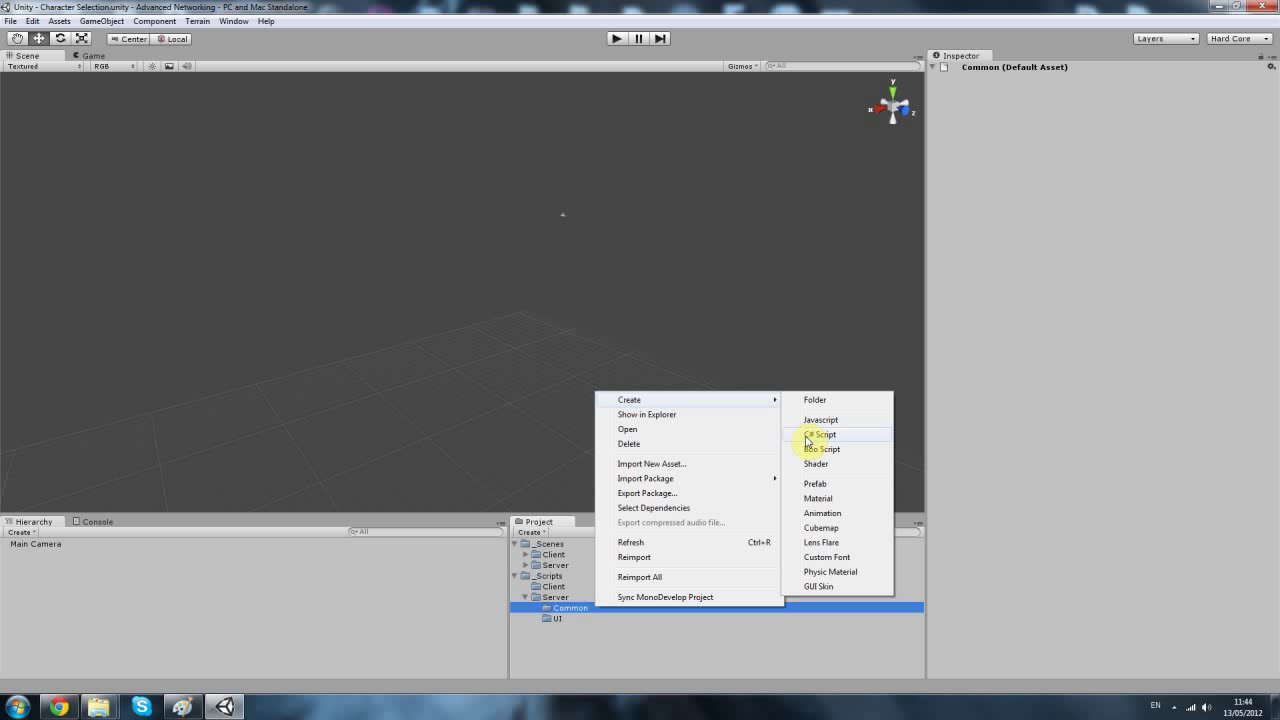
{"action": "left_click", "coordinate": [822, 434]}
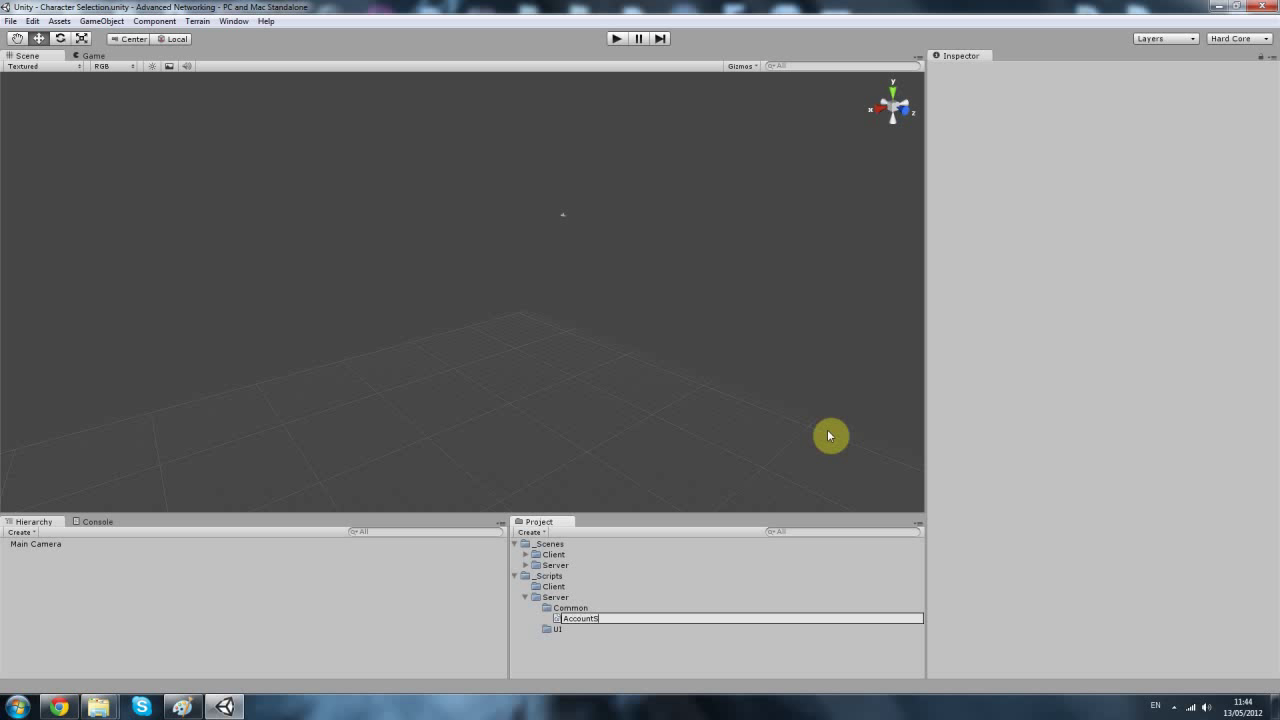
{"action": "key", "text": "Return"}
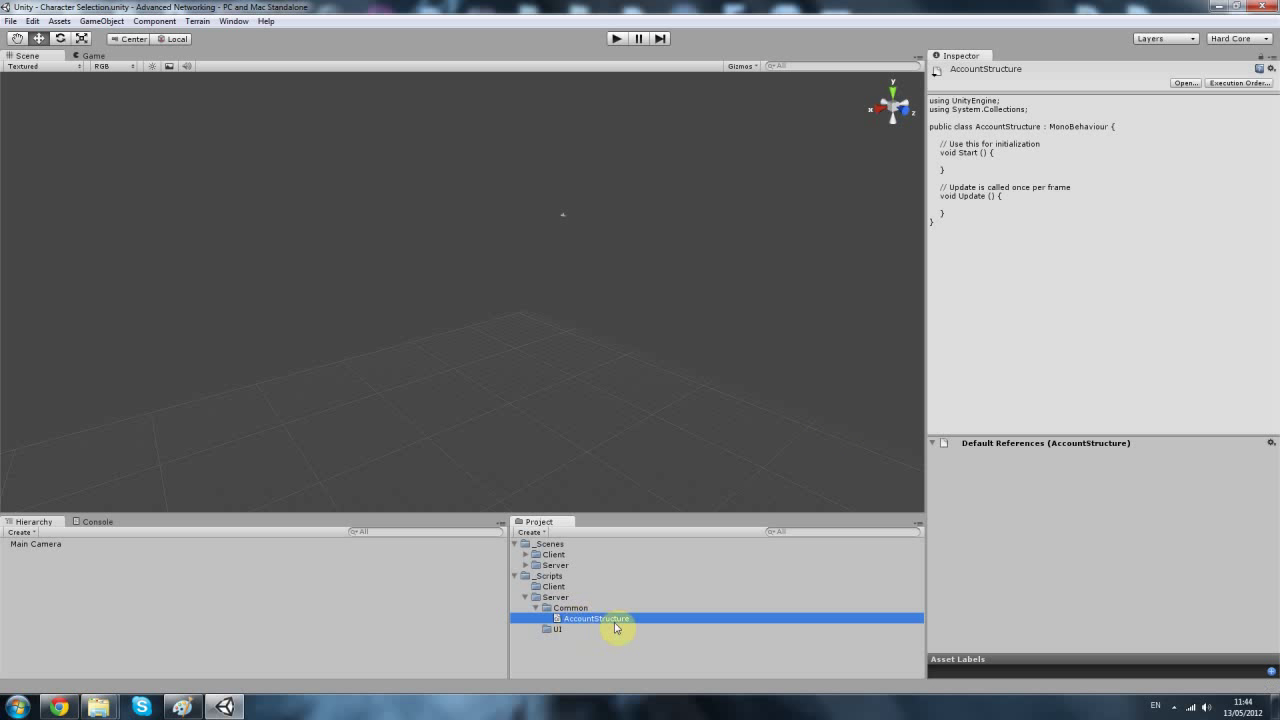
{"action": "left_click", "coordinate": [536, 608]}
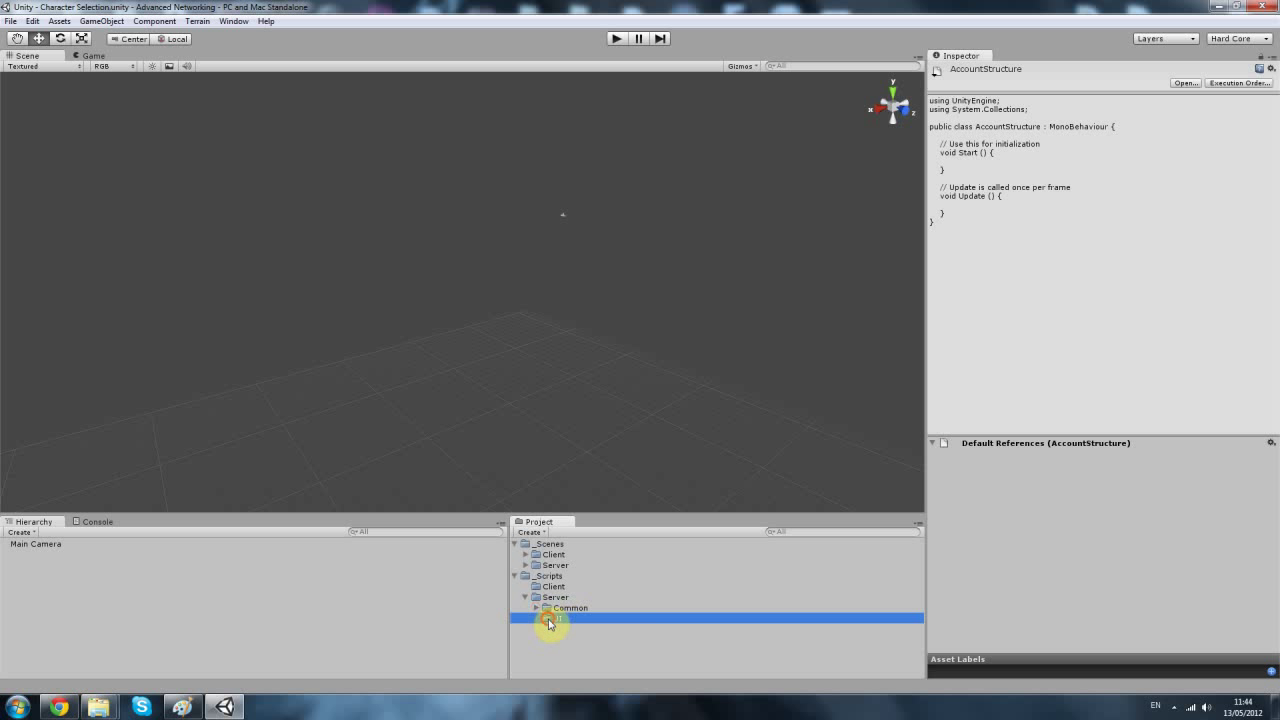
{"action": "right_click", "coordinate": [553, 618]}
{"action": "mouse_move", "coordinate": [620, 411]}
{"action": "left_click", "coordinate": [549, 663]}
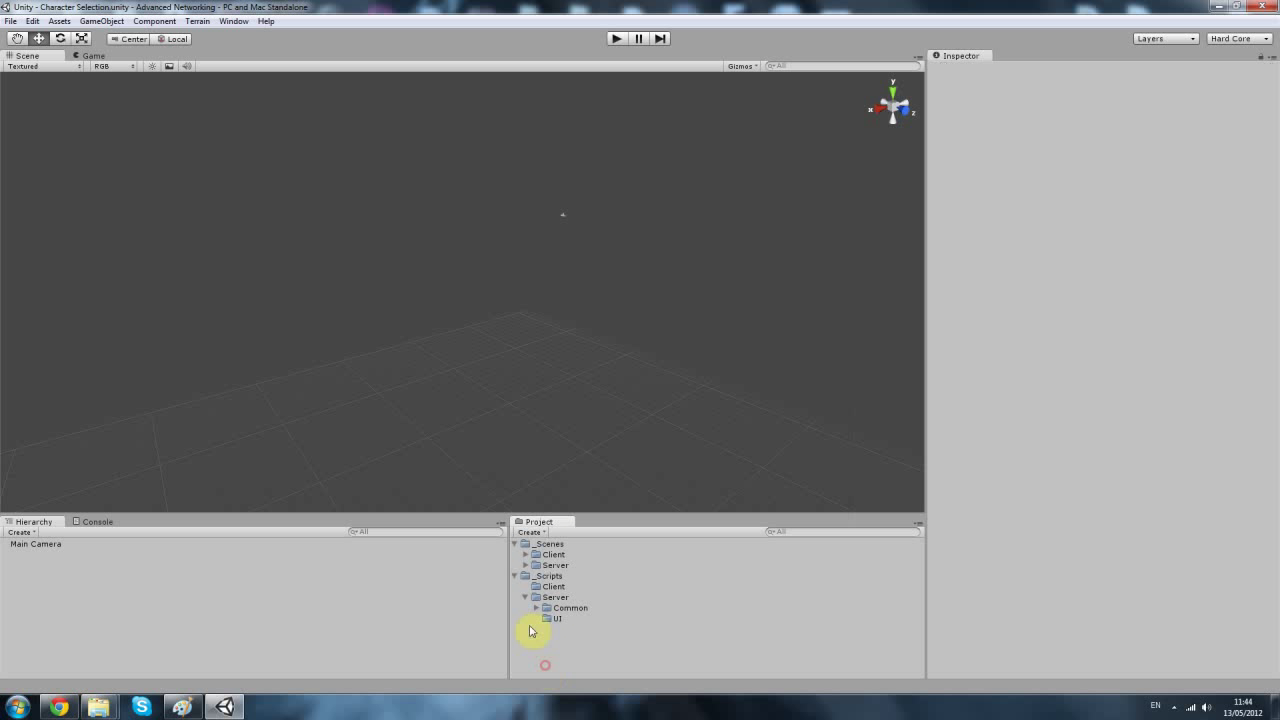
Create a C# script named Core directly inside the Server folder of _Scripts and clear the selection
{"action": "right_click", "coordinate": [538, 597]}
{"action": "mouse_move", "coordinate": [700, 387]}
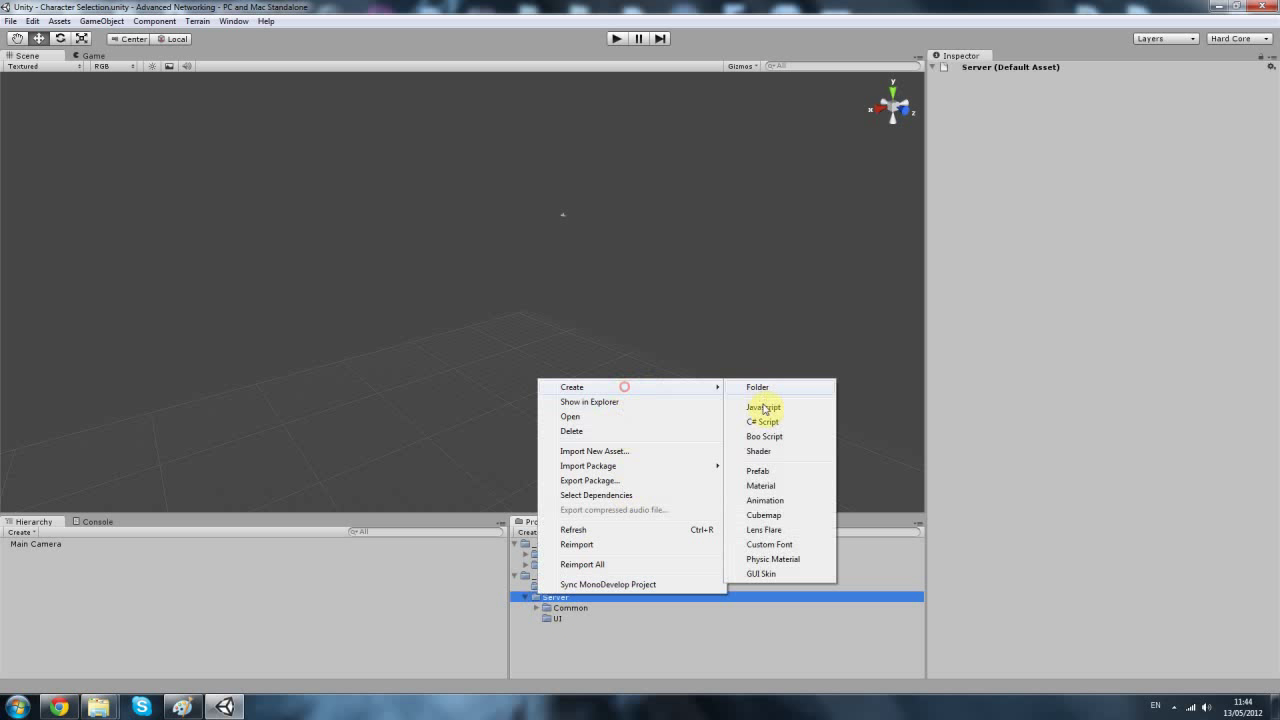
{"action": "left_click", "coordinate": [766, 423]}
{"action": "type", "text": "Core"}
{"action": "key", "text": "Return"}
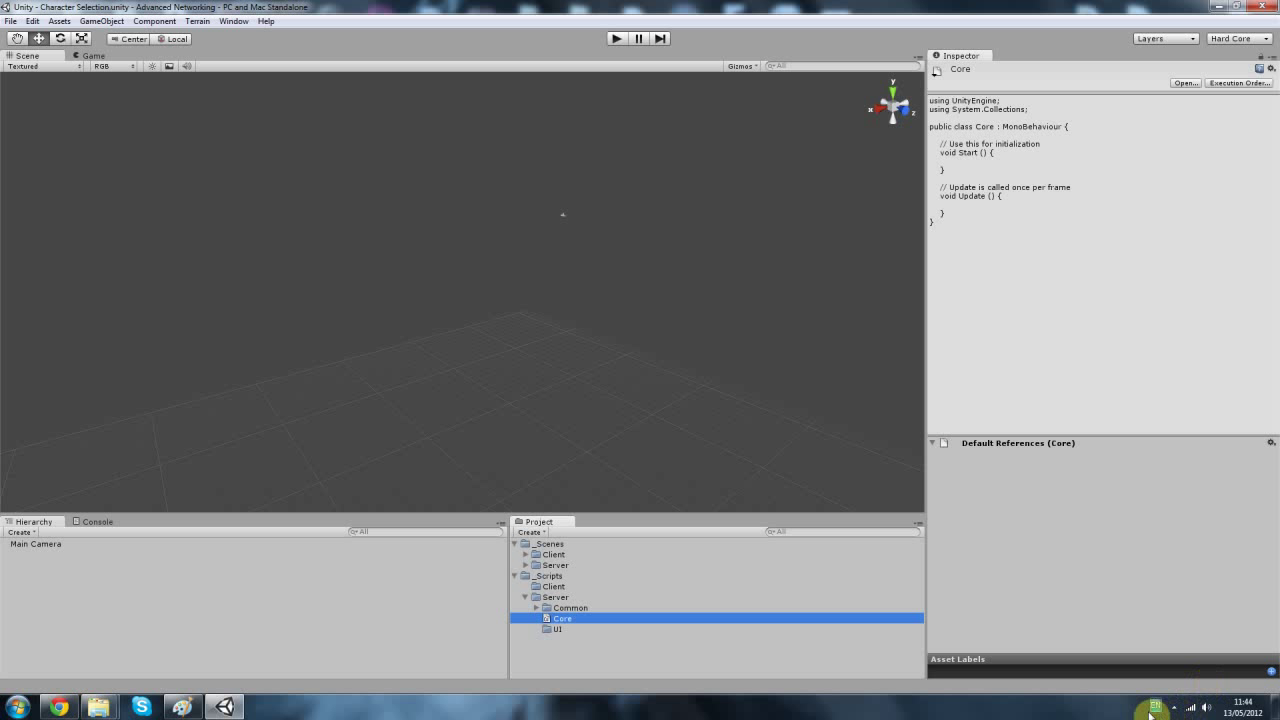
{"action": "left_click", "coordinate": [660, 654]}
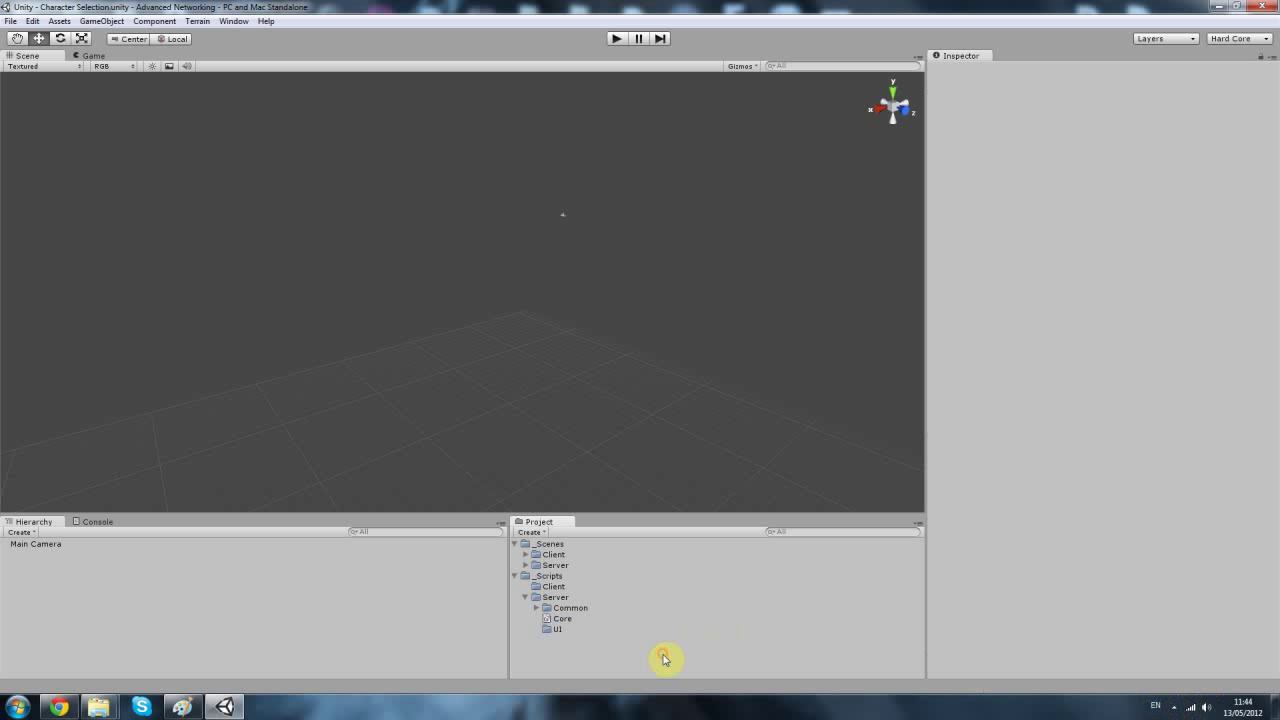
{"action": "left_click", "coordinate": [1176, 707]}
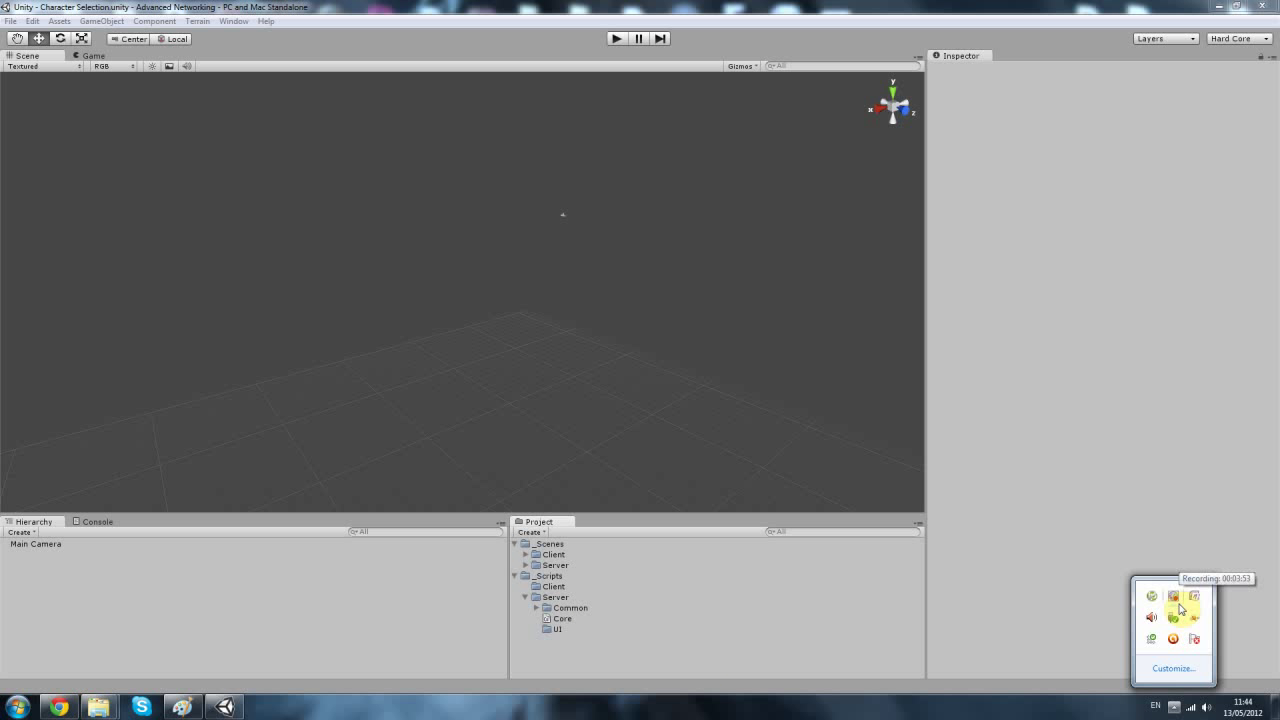
{"action": "right_click", "coordinate": [1178, 604]}
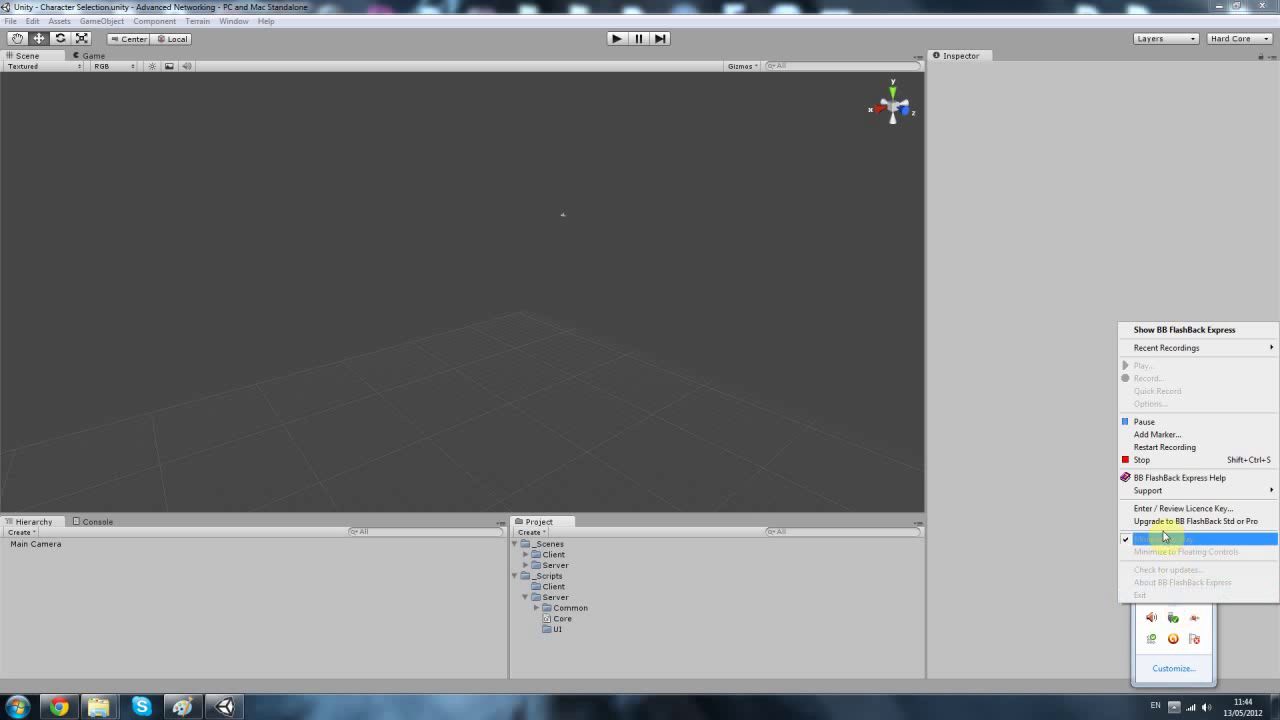